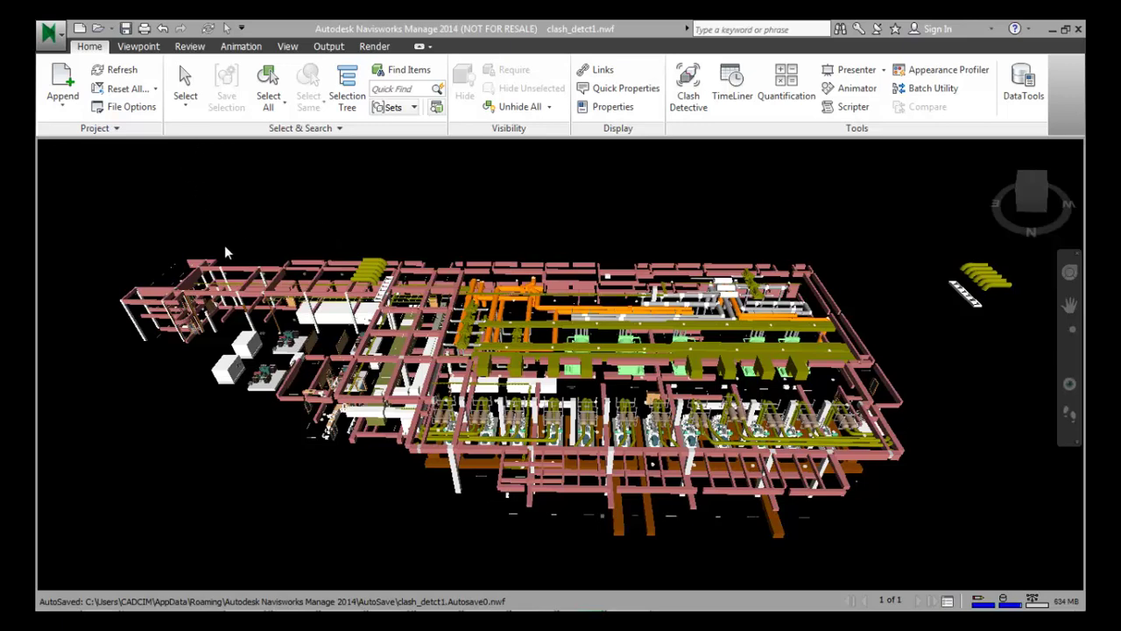
# Show the Selection Tree and expand the Basement level.
pyautogui.click(335, 129)
pyautogui.click(347, 98)
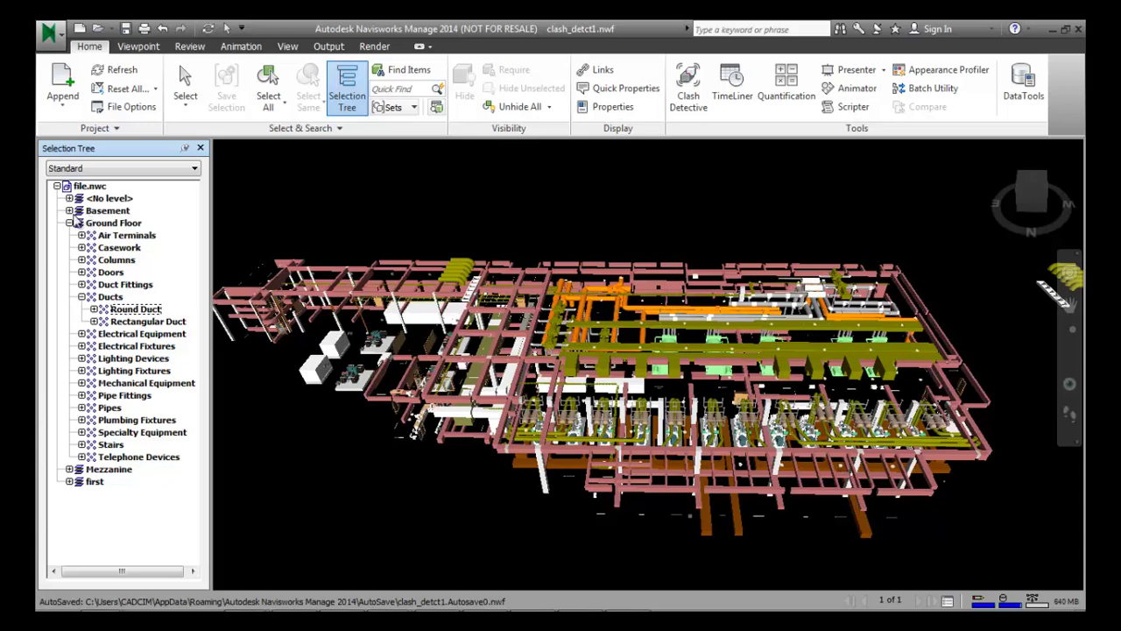
pyautogui.click(69, 211)
pyautogui.press('Escape')
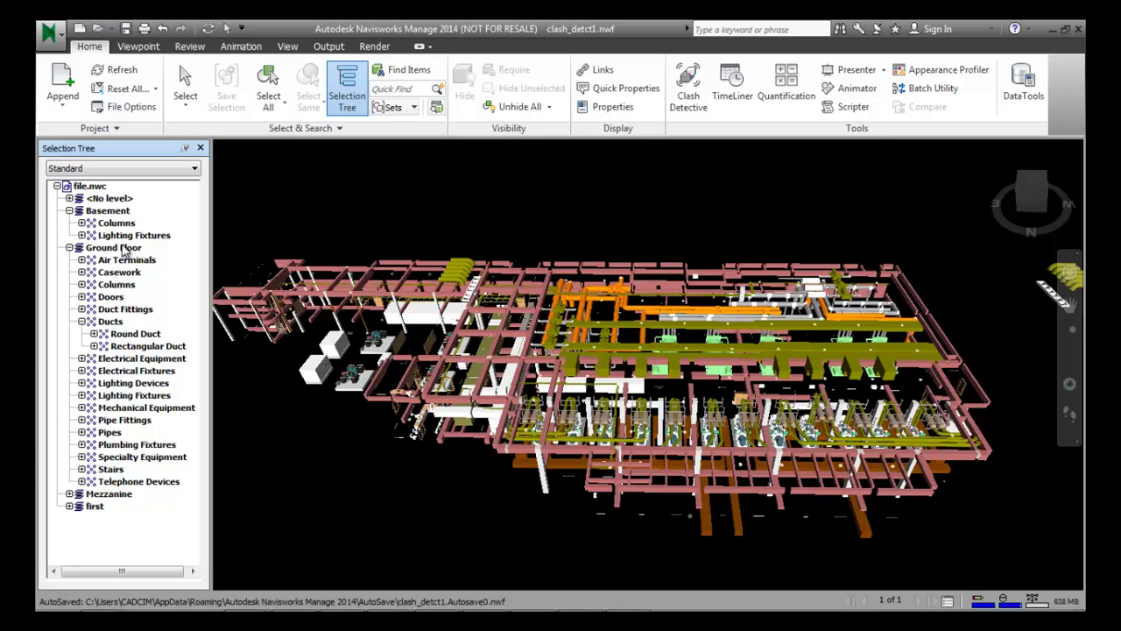
# Select Ground Floor > Ducts > Round Duct and expand Round Duct.
pyautogui.click(116, 248)
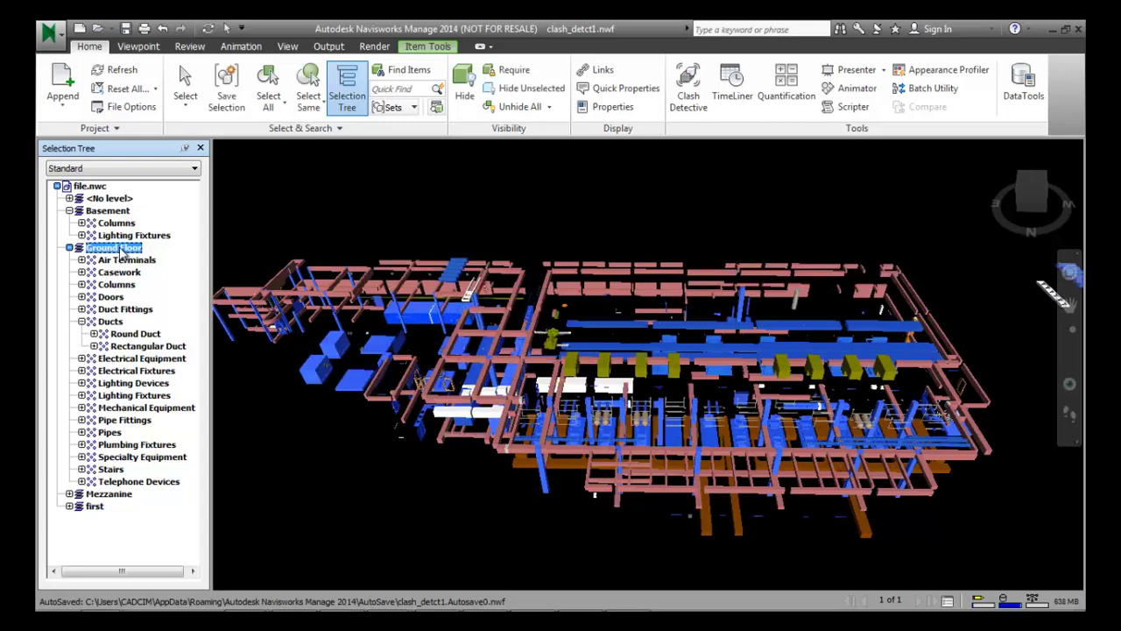
pyautogui.press('Escape')
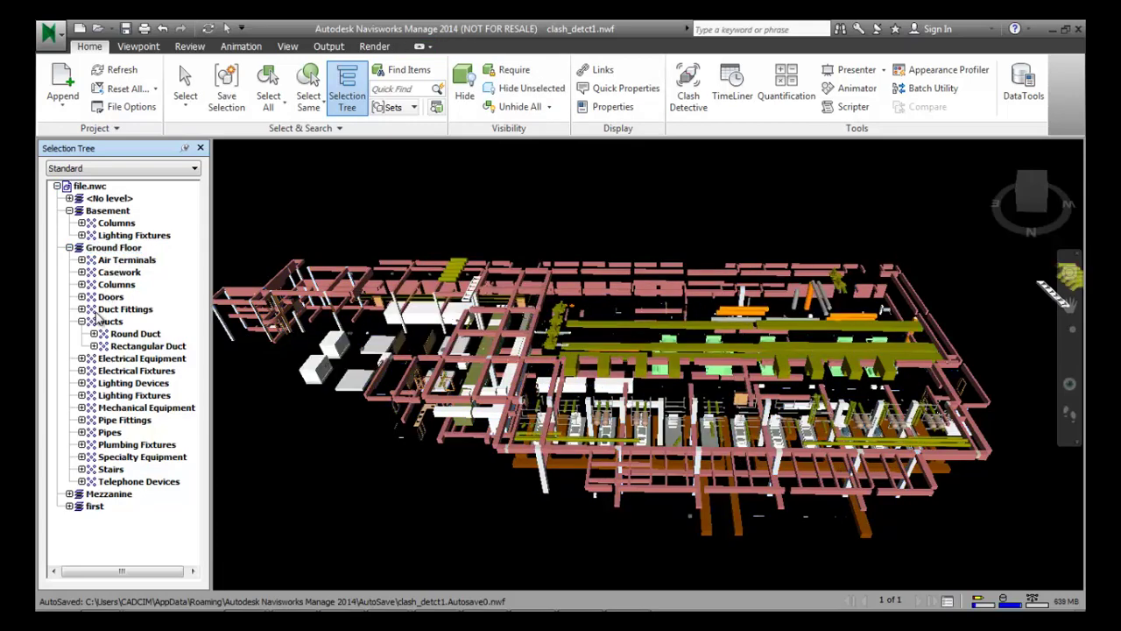
pyautogui.click(121, 322)
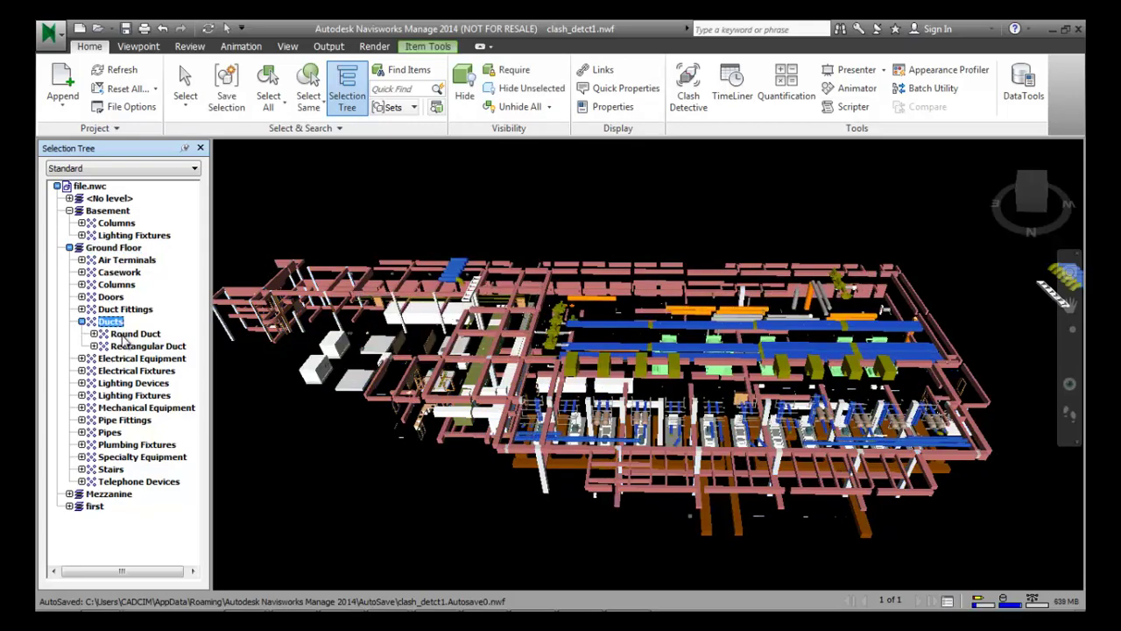
pyautogui.click(129, 334)
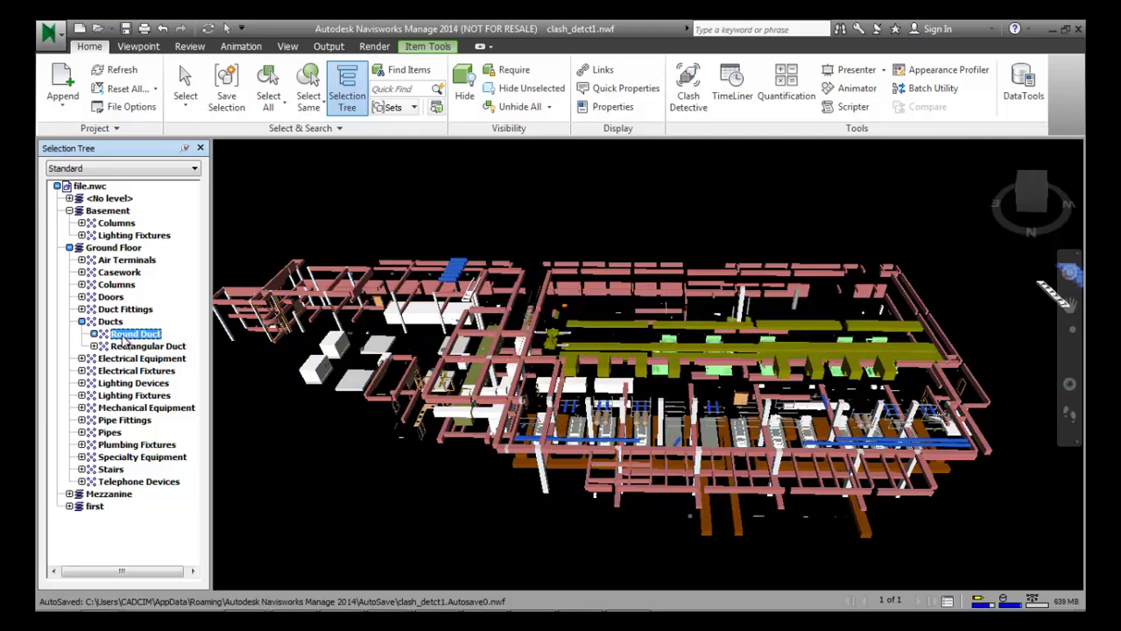
pyautogui.click(93, 334)
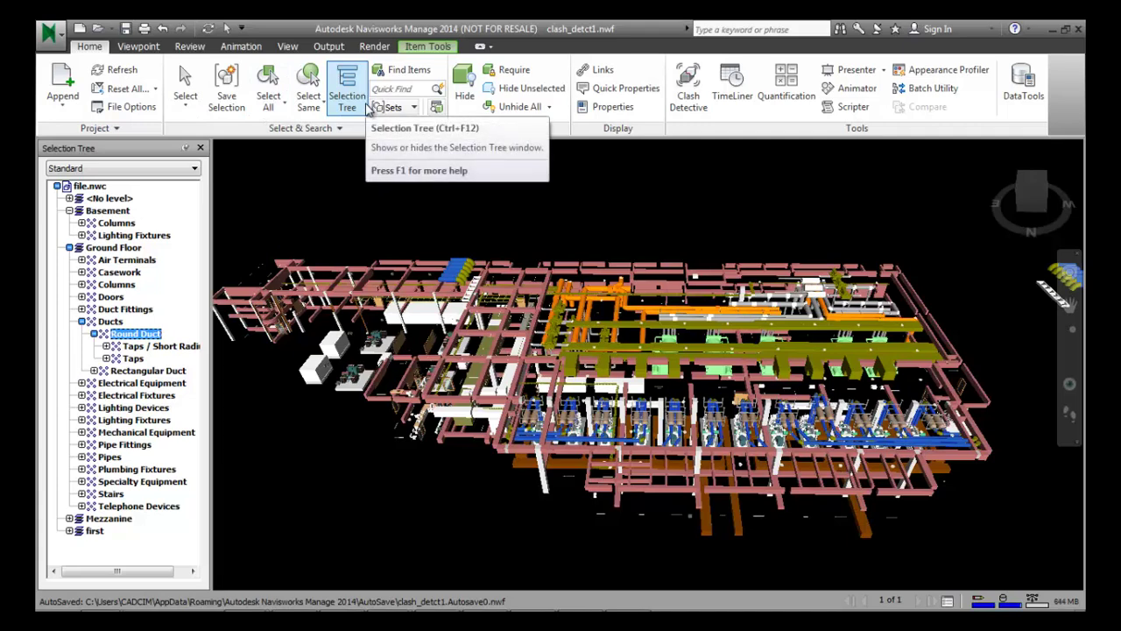
pyautogui.click(403, 114)
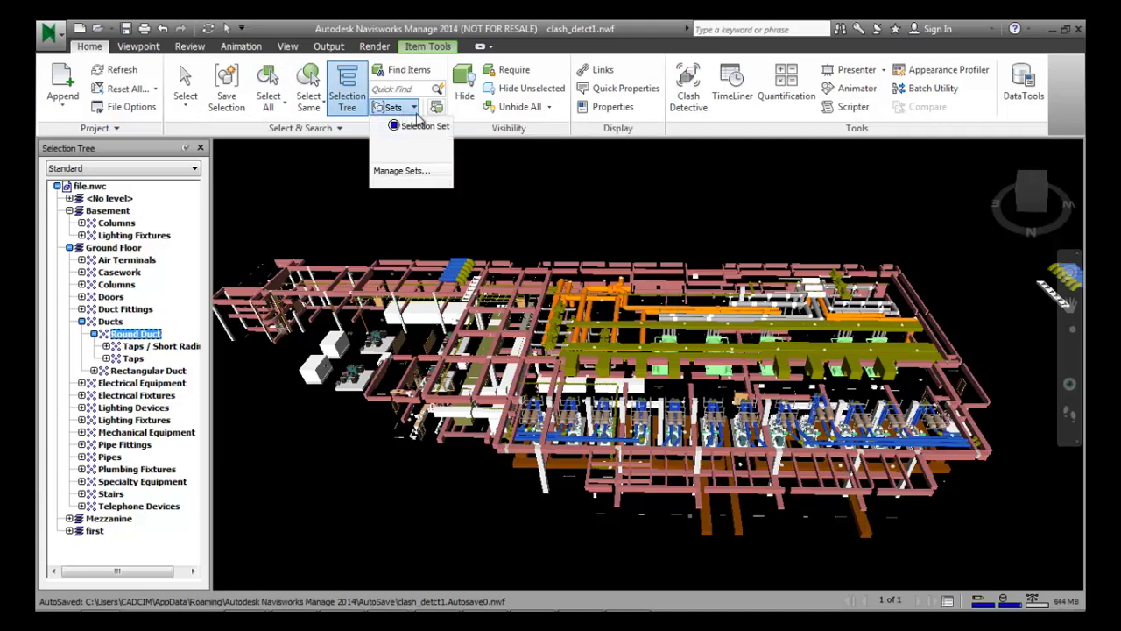
# Delete the old Selection Set, save the round duct selection as 'Ducts', and return to the Selection Tree.
pyautogui.click(410, 172)
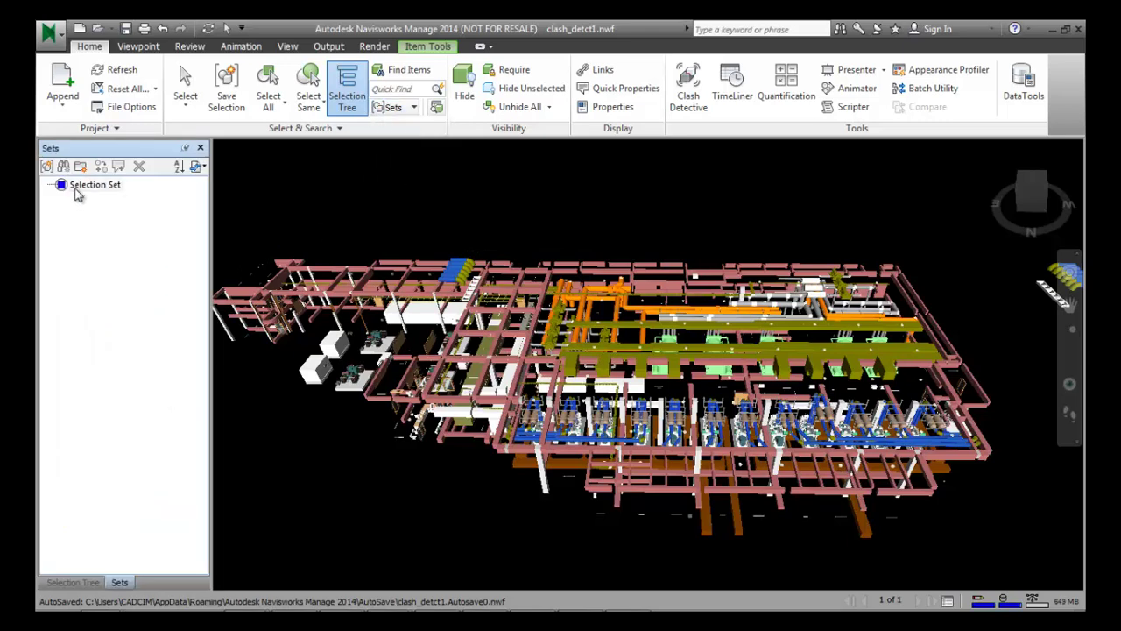
pyautogui.click(50, 151)
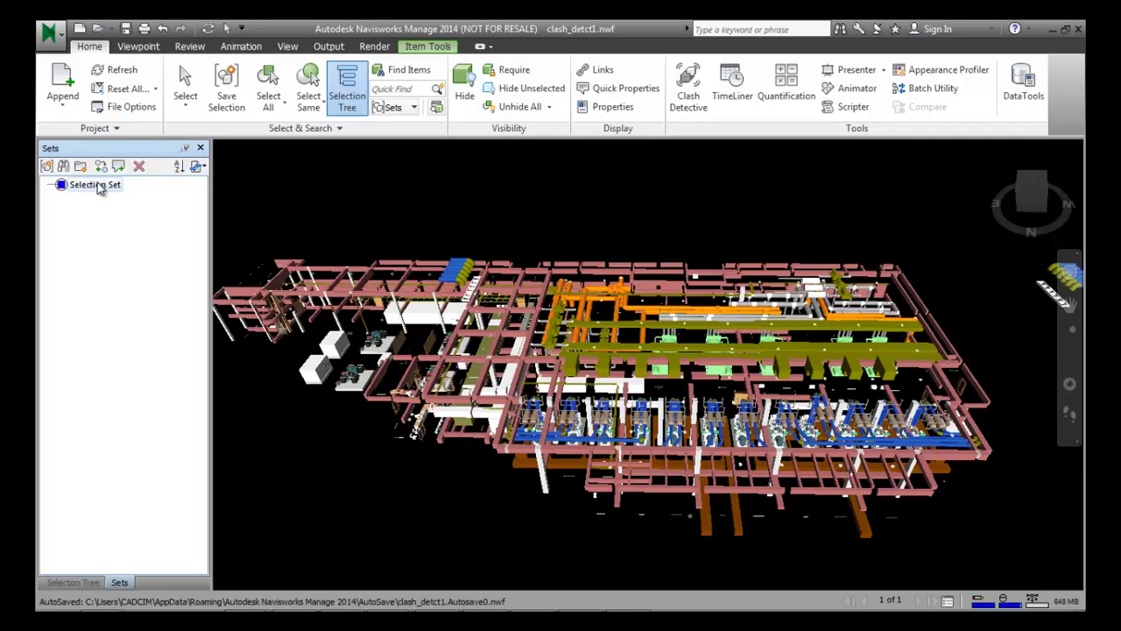
pyautogui.click(139, 166)
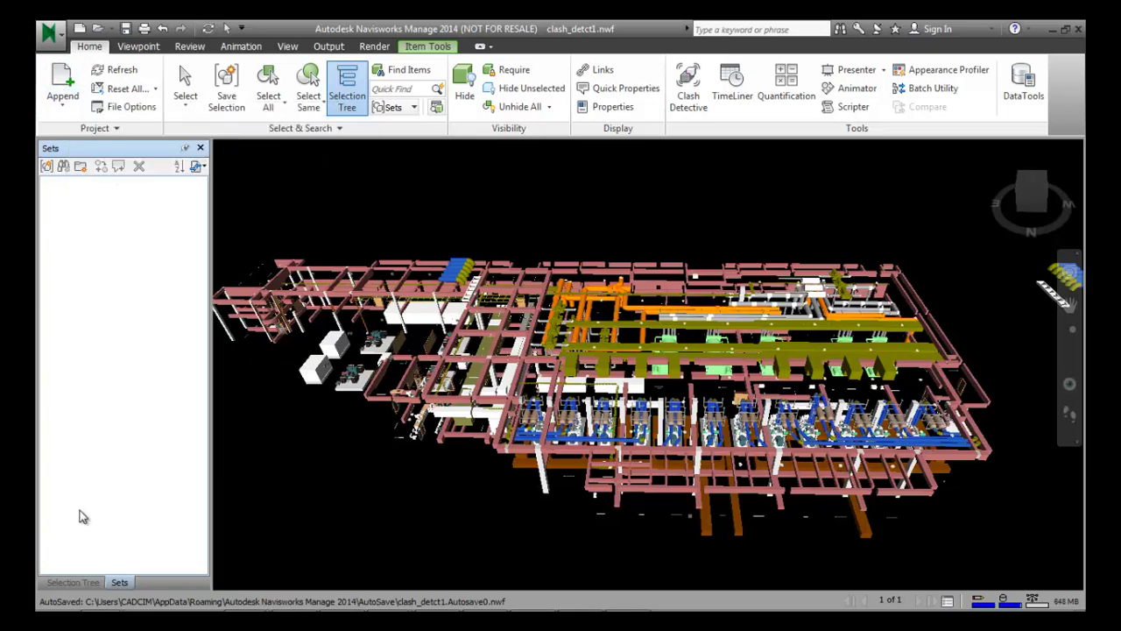
pyautogui.click(47, 166)
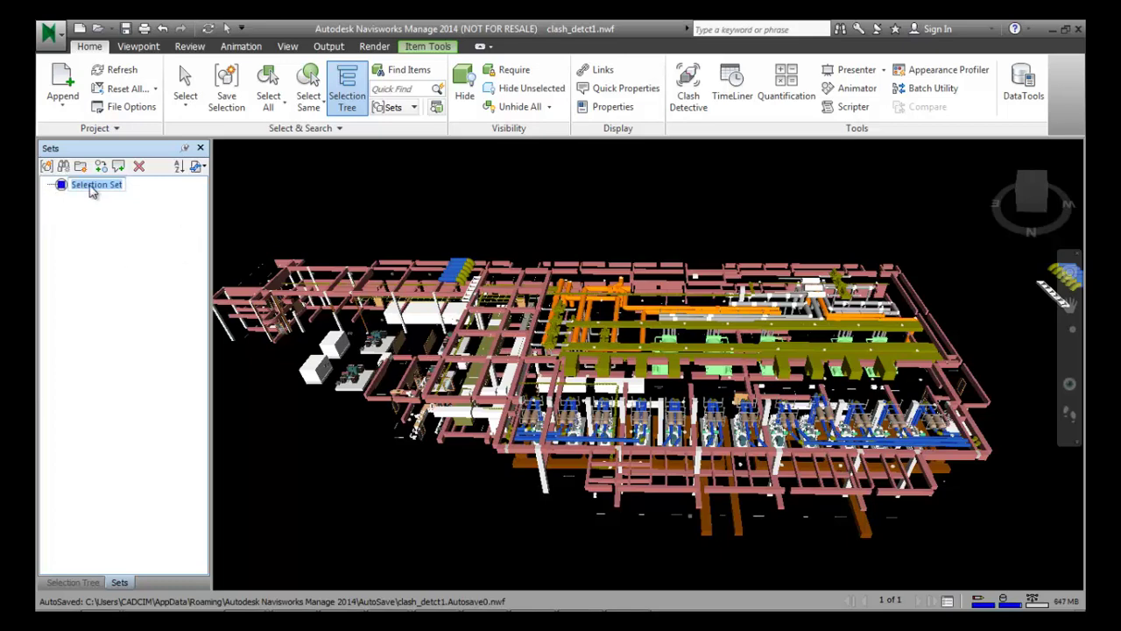
pyautogui.write('Ducts')
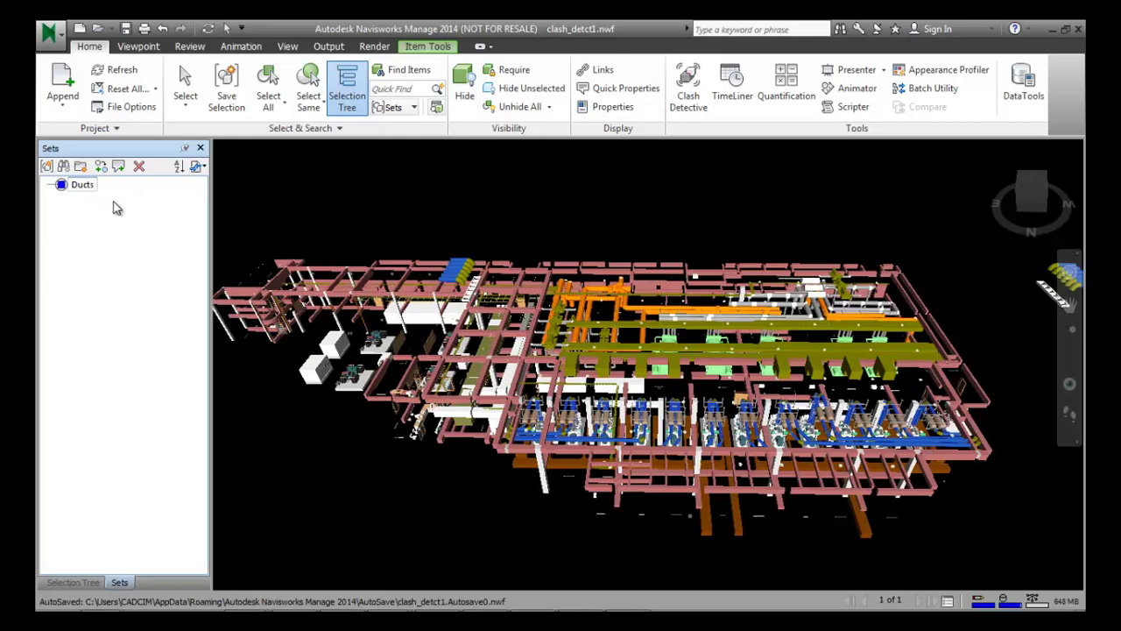
pyautogui.press('Return')
pyautogui.click(77, 582)
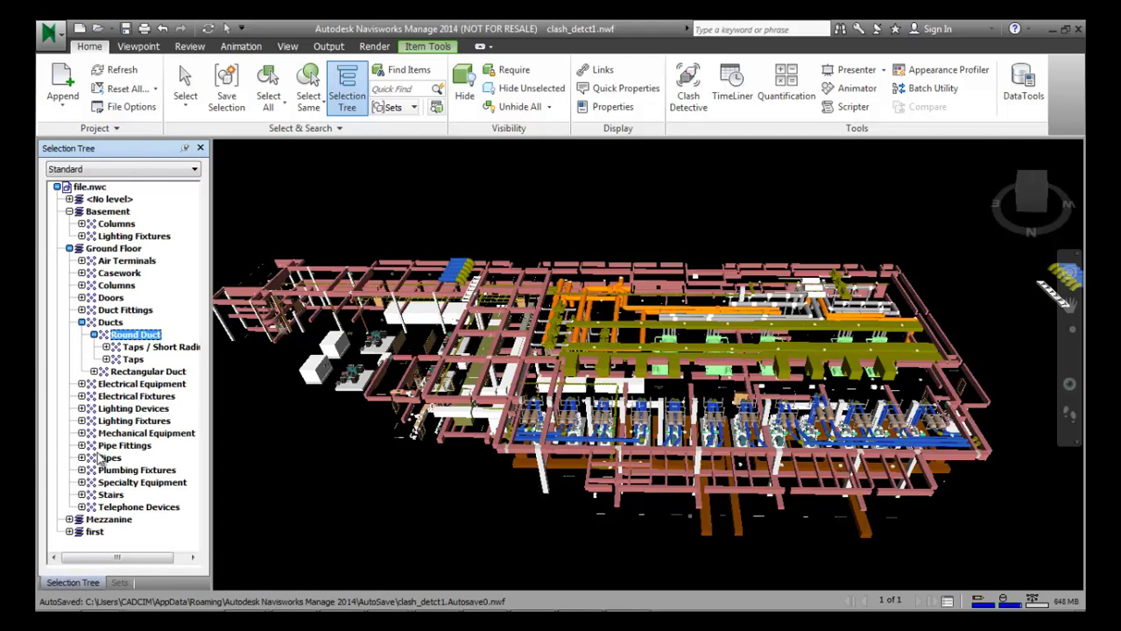
# Save the <No level> Structural Framing items as a set named 'Beams', then clear the selection.
pyautogui.click(79, 200)
pyautogui.click(69, 199)
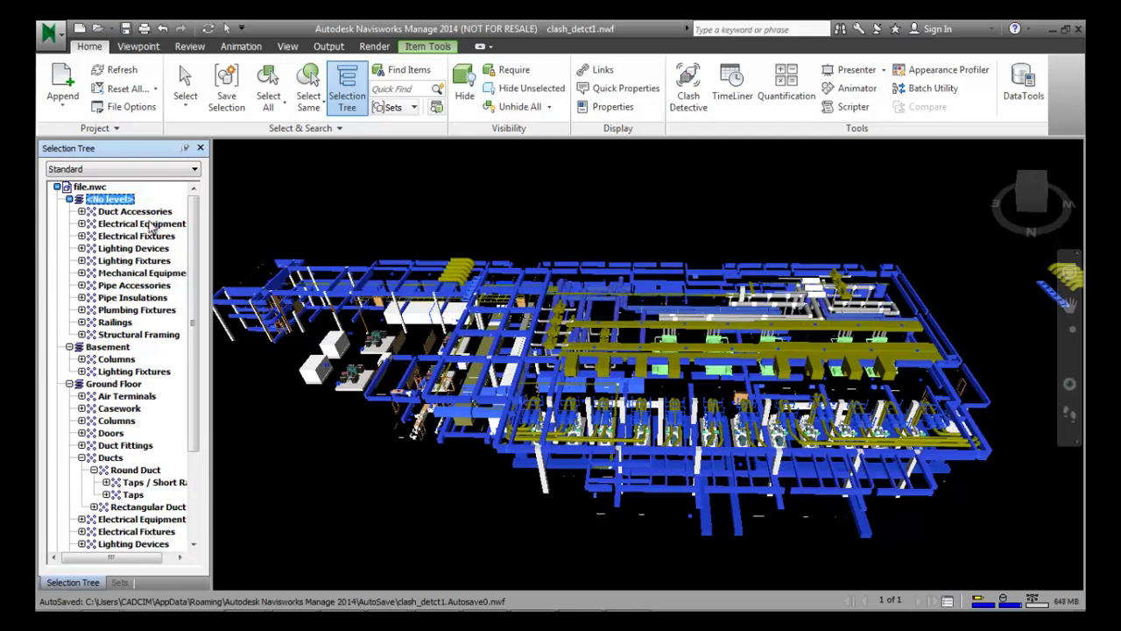
pyautogui.click(133, 338)
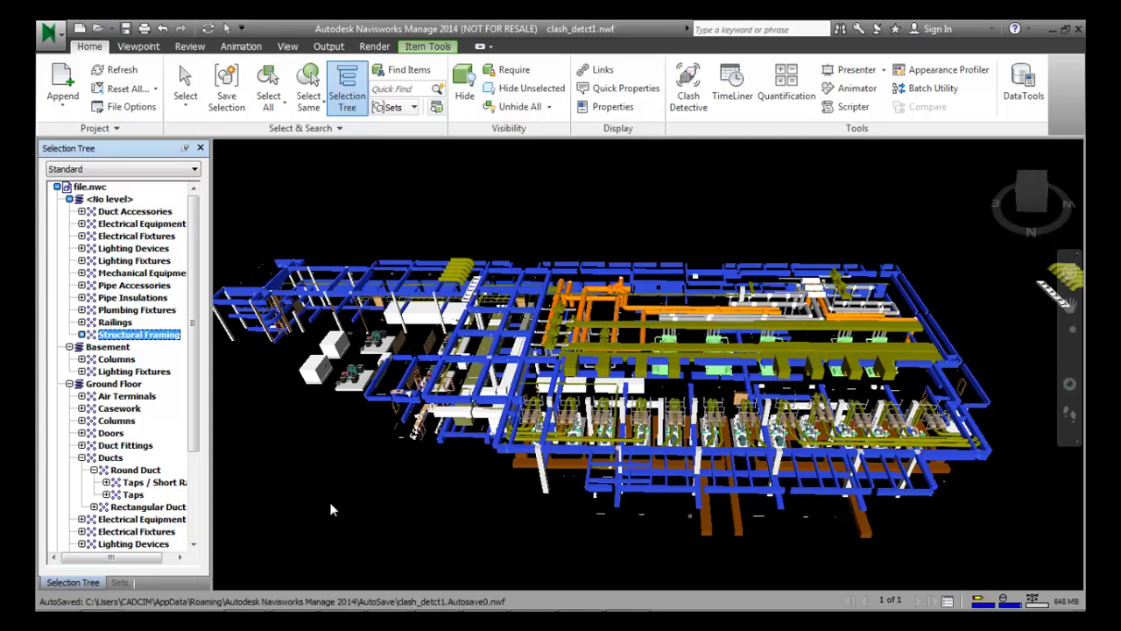
pyautogui.click(120, 583)
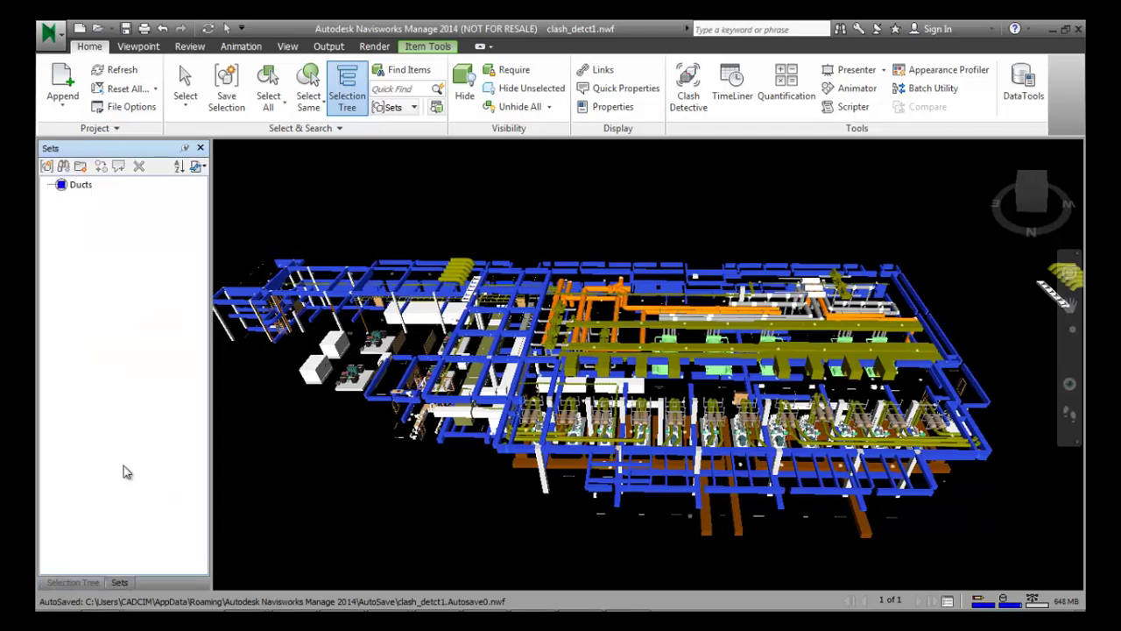
pyautogui.click(46, 166)
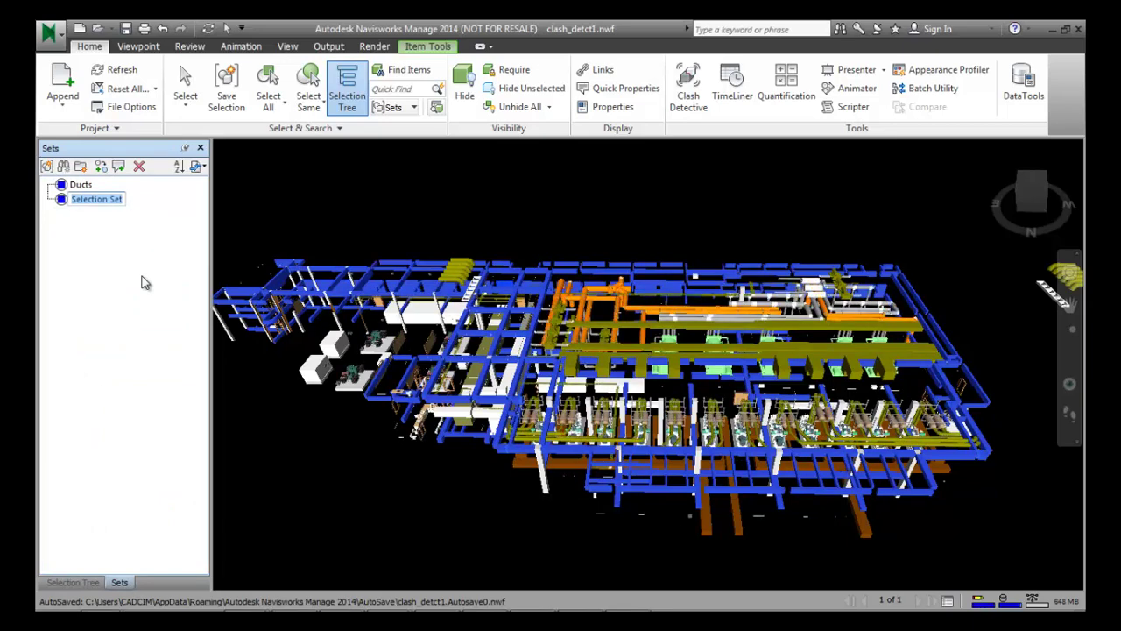
pyautogui.write('Beams')
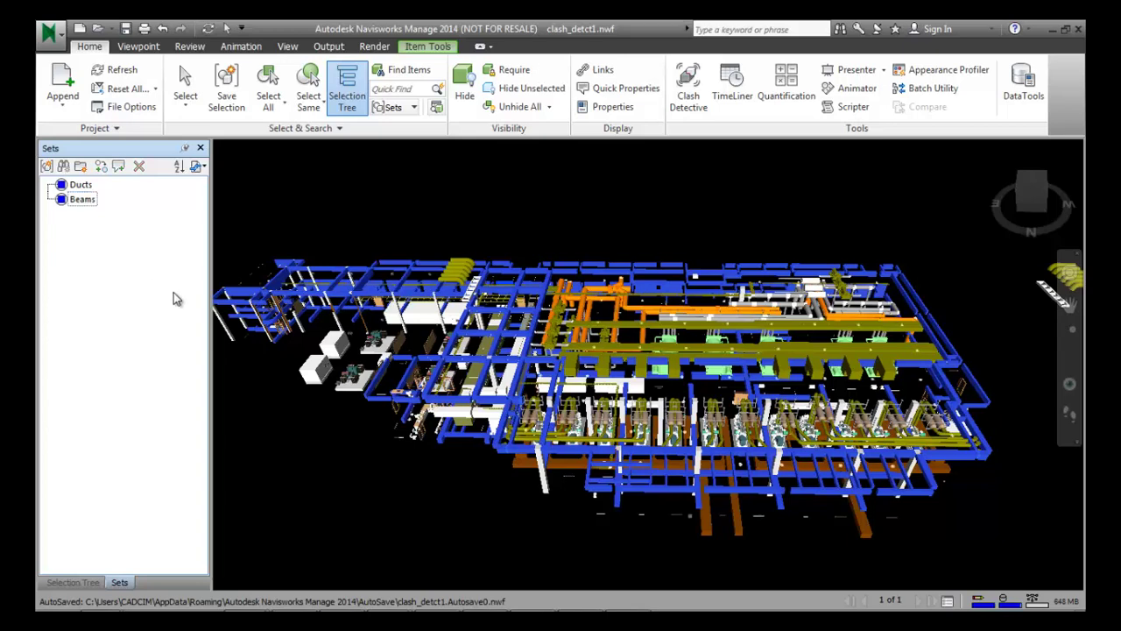
pyautogui.click(184, 149)
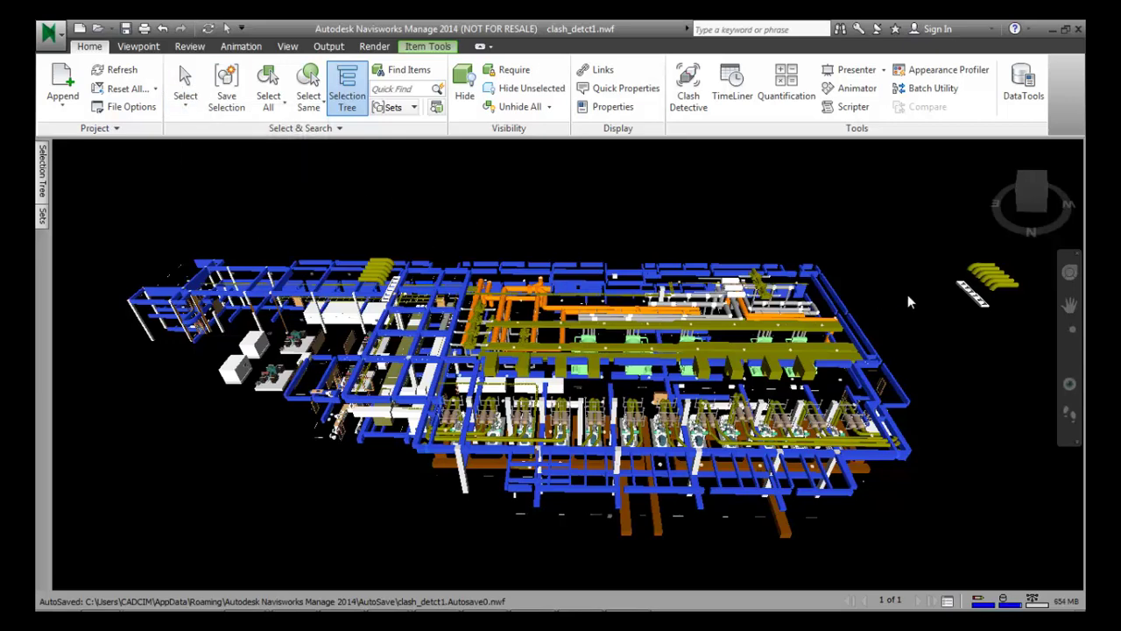
pyautogui.press('Escape')
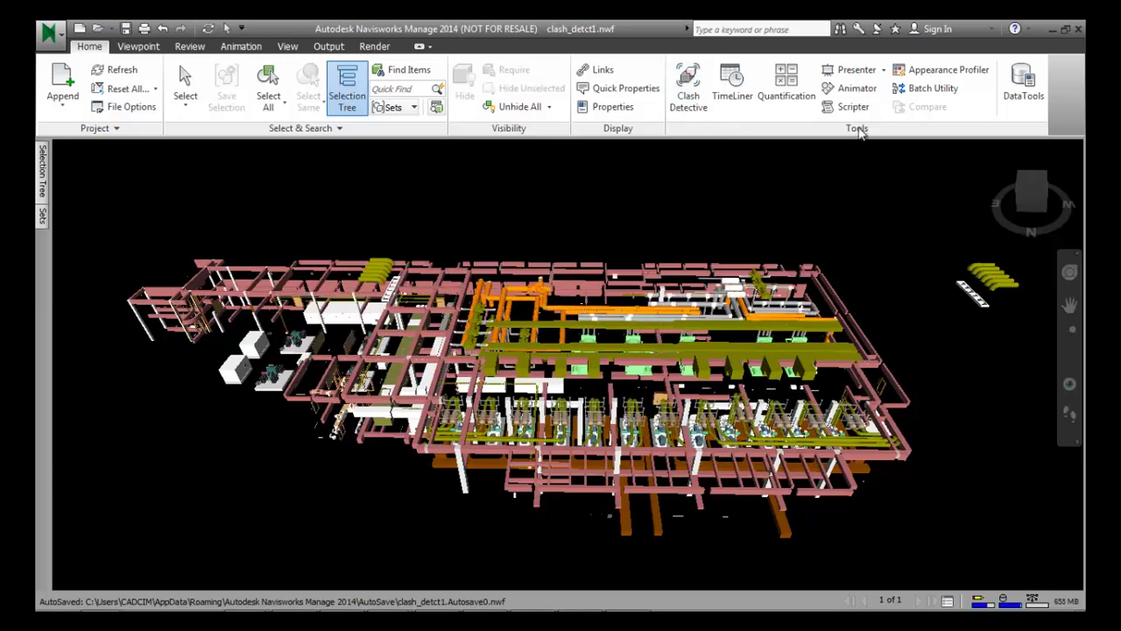
# Add a new Clash Detective test named 'Ducts vs Beams'.
pyautogui.click(676, 98)
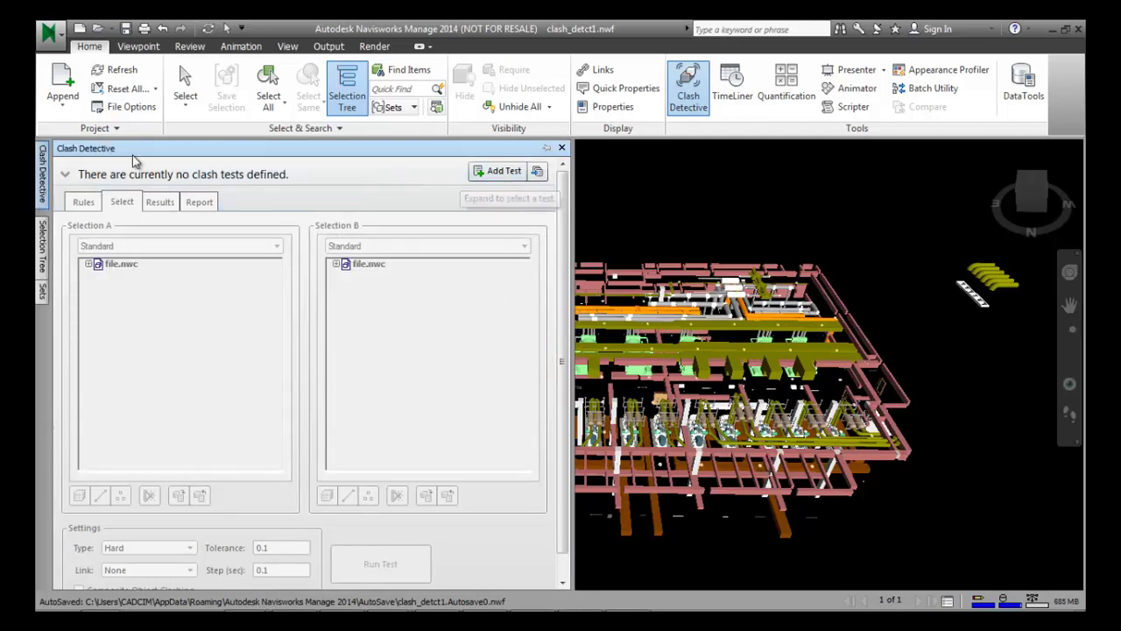
pyautogui.click(486, 173)
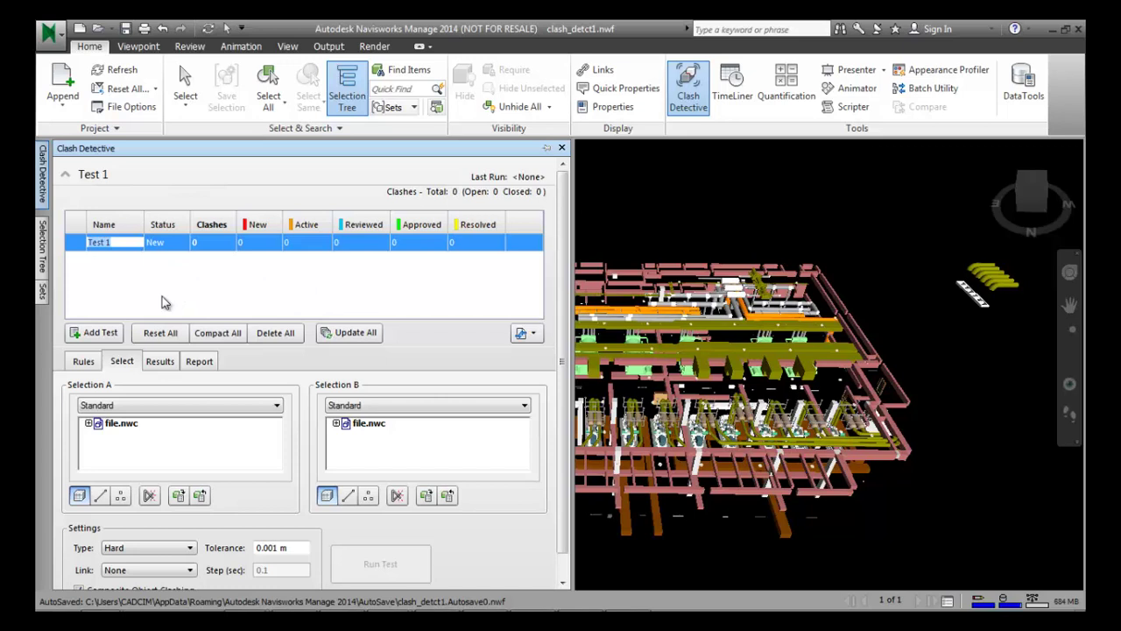
pyautogui.write('Duc')
pyautogui.write('ts')
pyautogui.write(' vs')
pyautogui.write(' Beams')
pyautogui.press('Return')
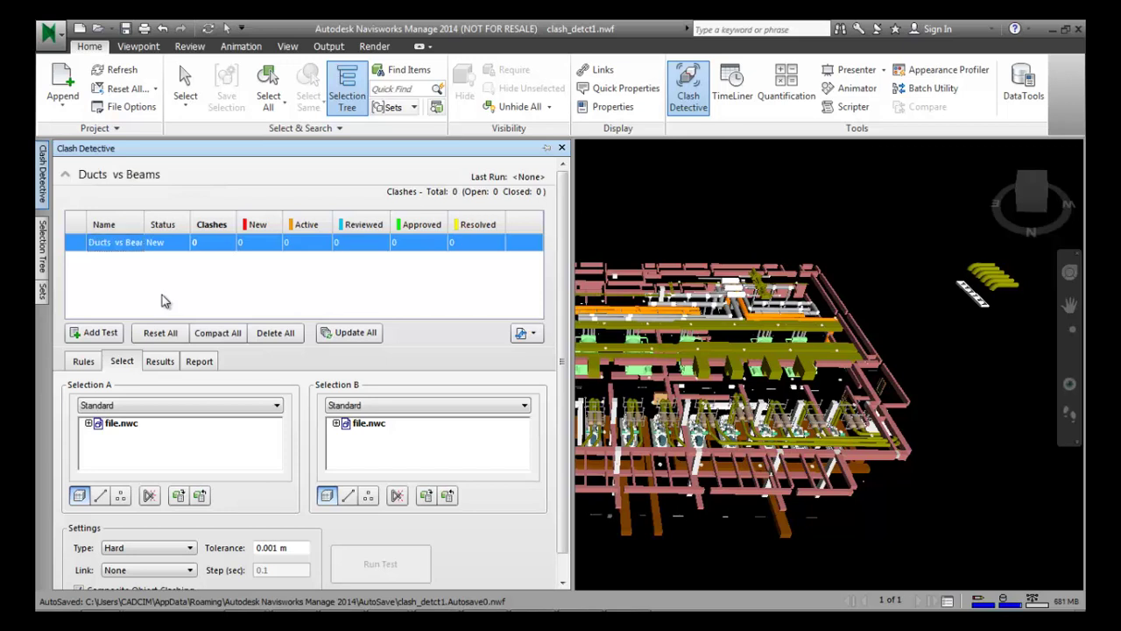
# List both selections by Sets, choosing Ducts for Selection A and Beams for Selection B.
pyautogui.click(163, 407)
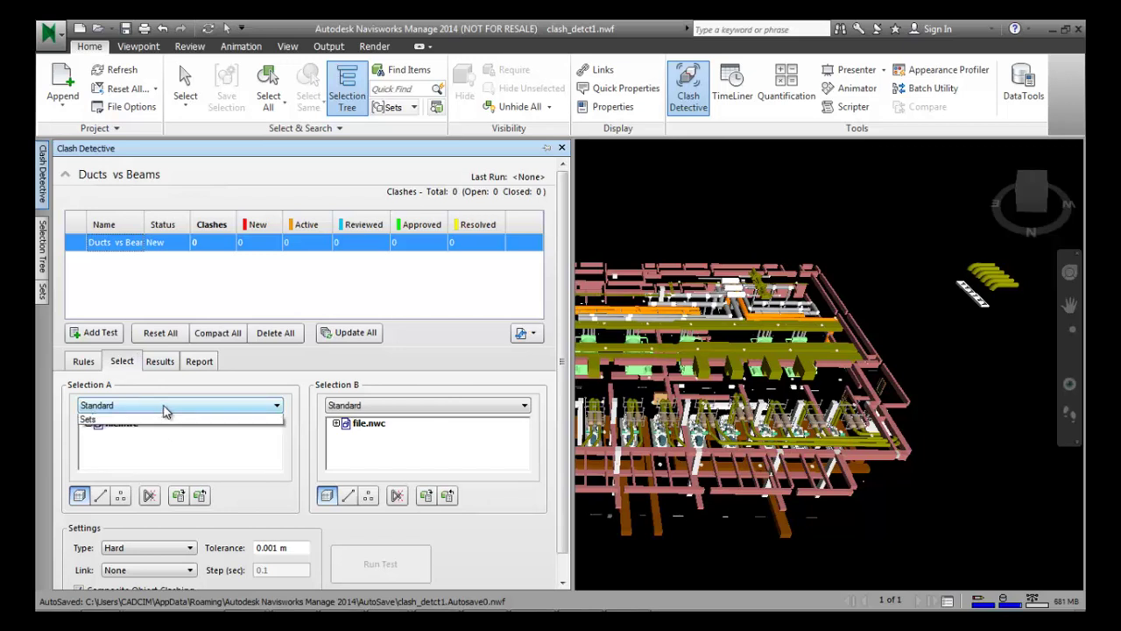
pyautogui.click(110, 450)
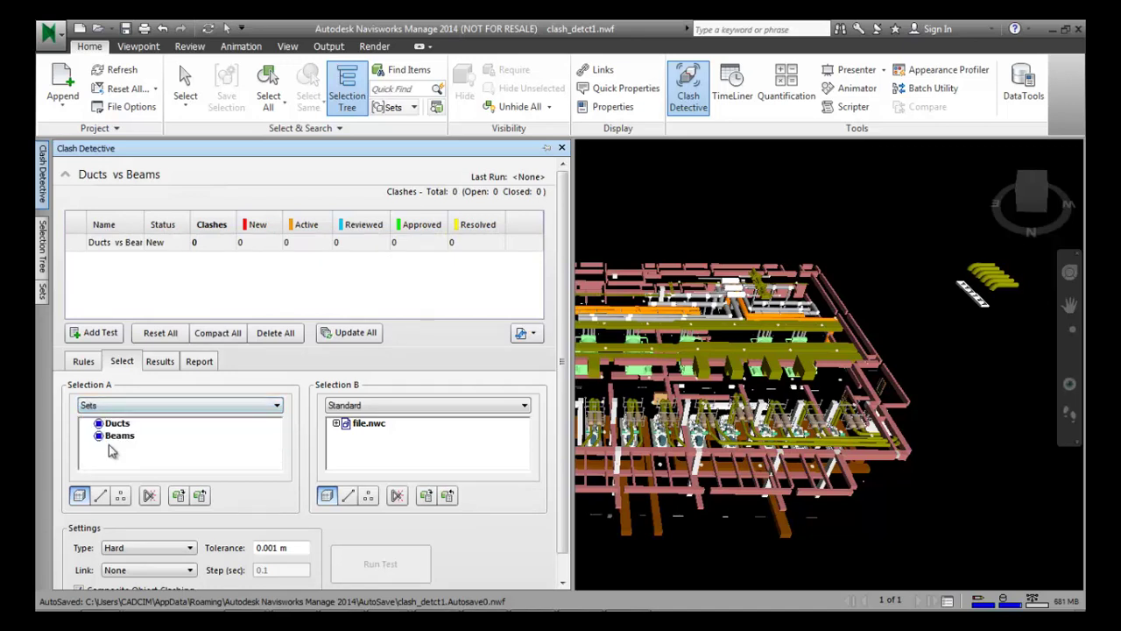
pyautogui.click(357, 407)
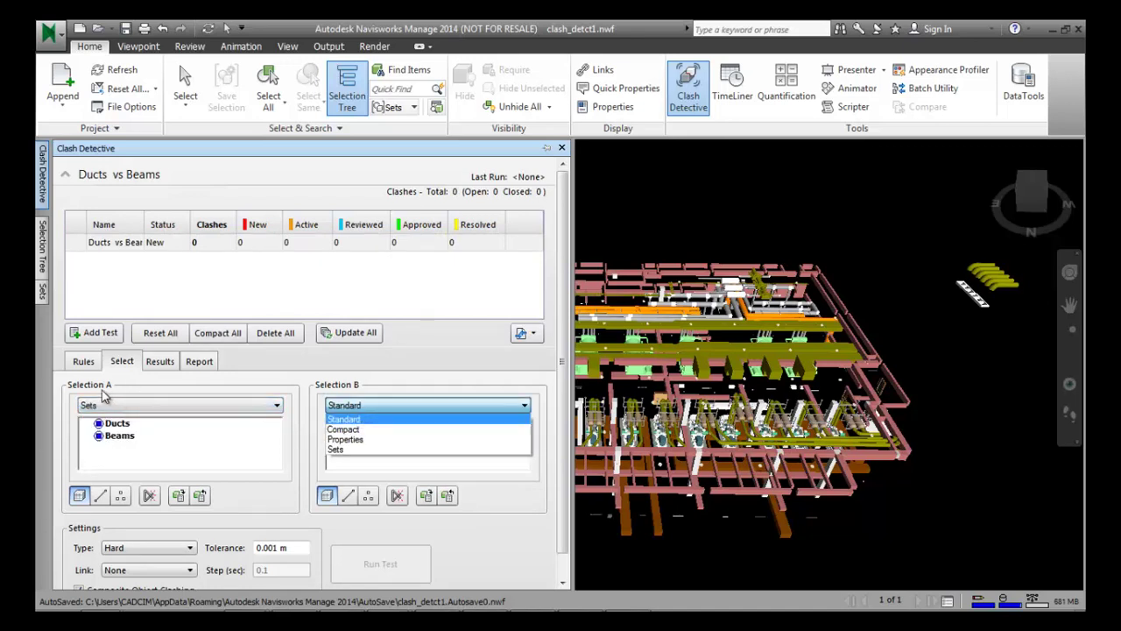
pyautogui.click(335, 449)
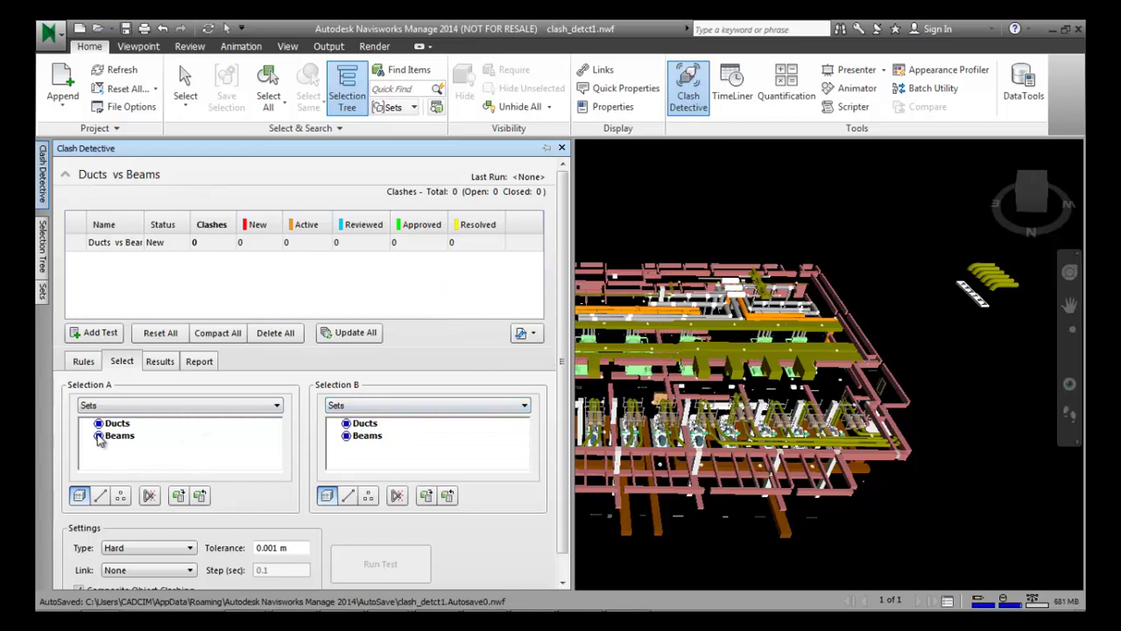
pyautogui.click(111, 425)
pyautogui.click(361, 436)
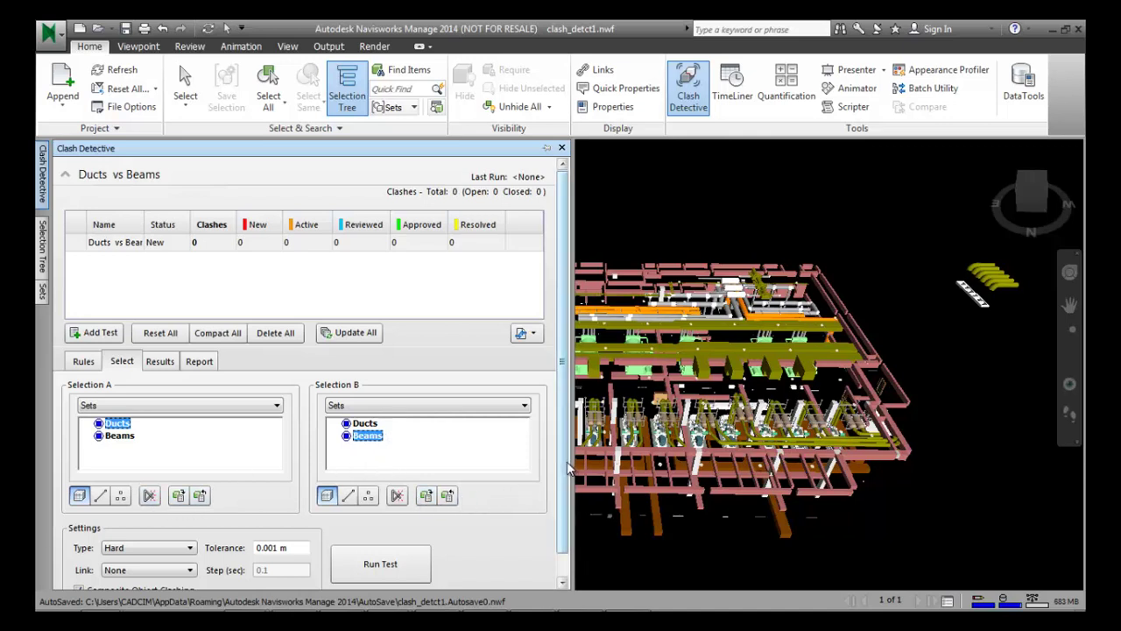
pyautogui.scroll(-2, 567, 469)
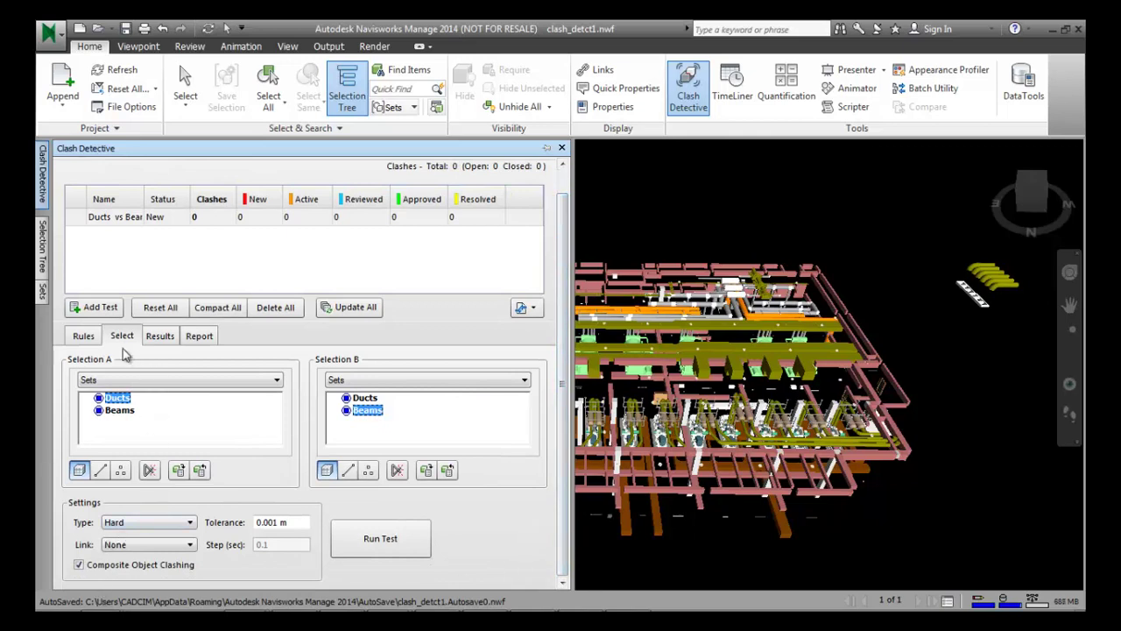
pyautogui.click(83, 335)
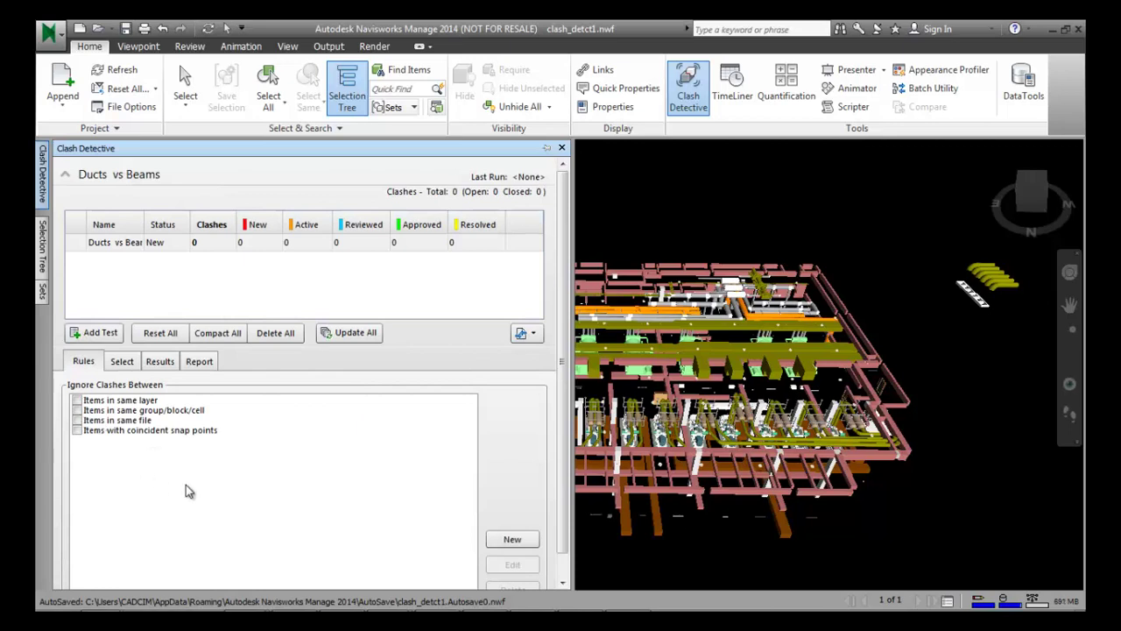
# Enable the rule ignoring clashes between items in the same layer.
pyautogui.click(77, 400)
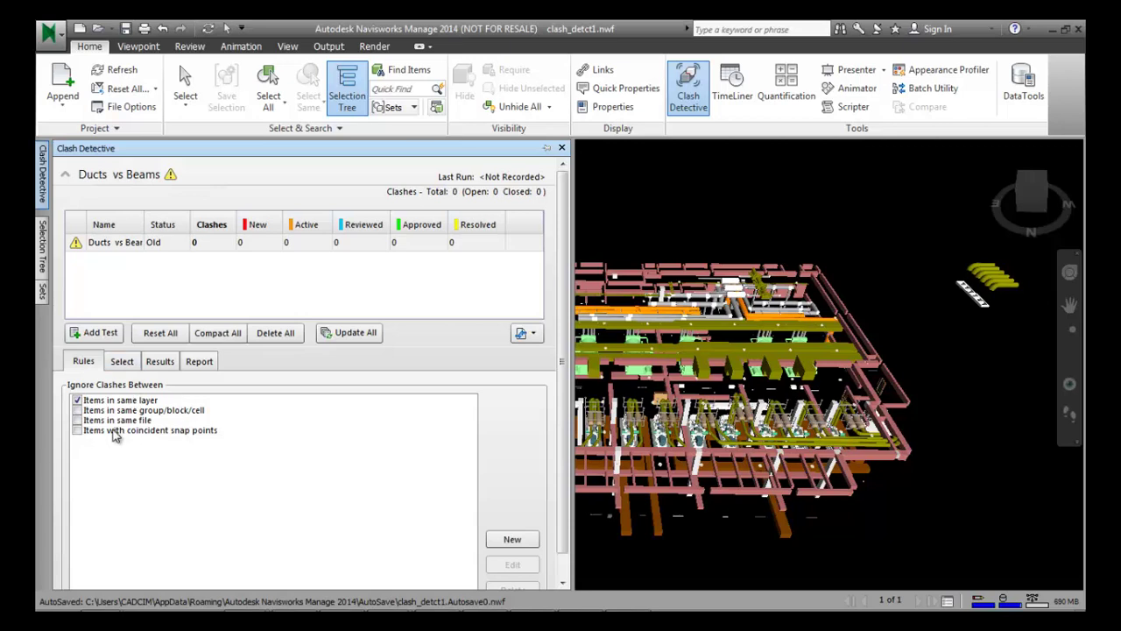
pyautogui.click(122, 361)
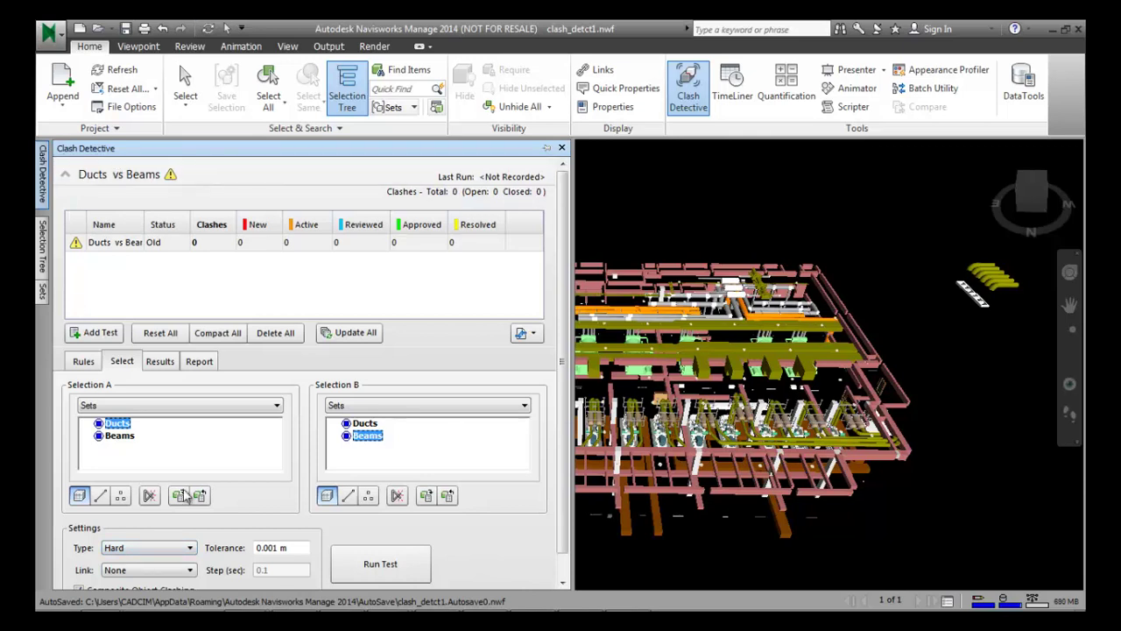
# Run Ducts vs Beams as a Hard clash test, finding 14 clashes.
pyautogui.click(171, 550)
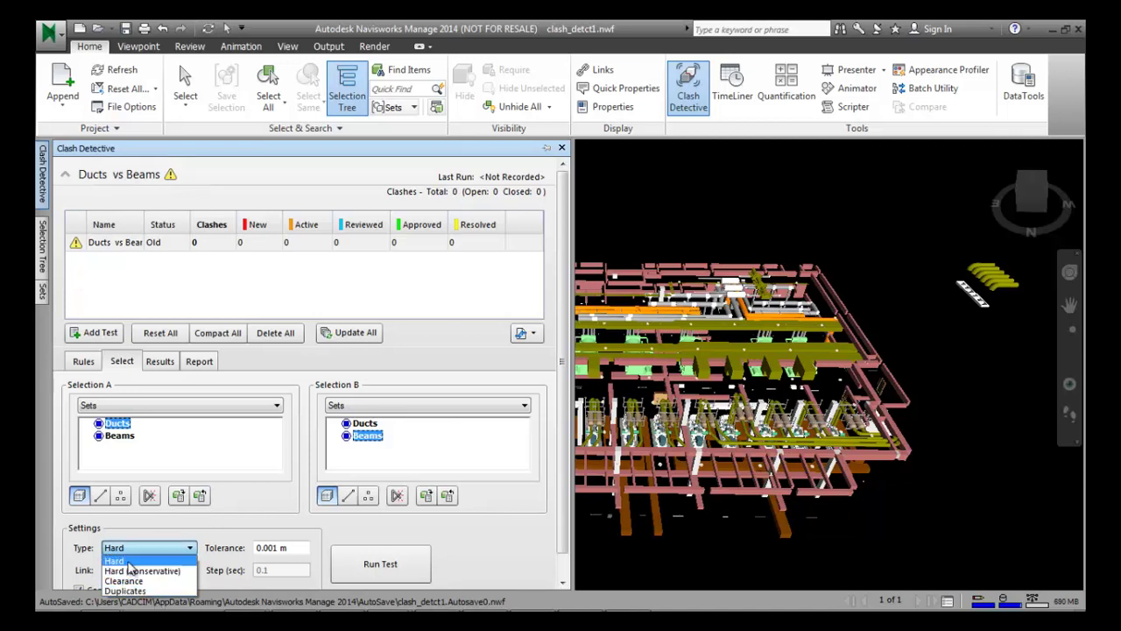
pyautogui.click(129, 561)
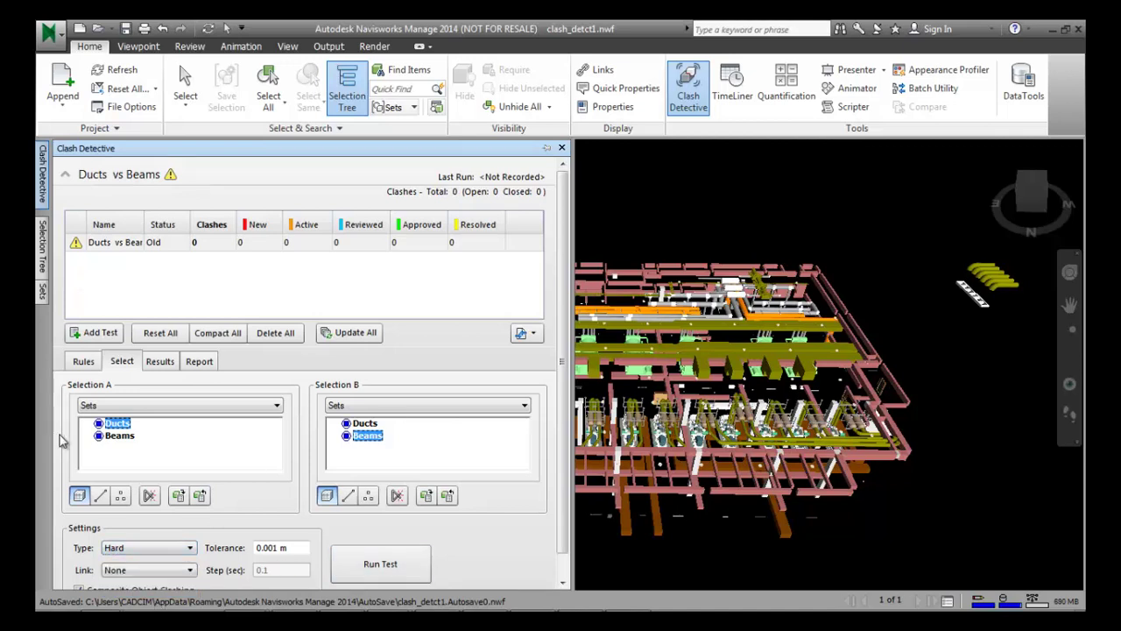
pyautogui.click(391, 569)
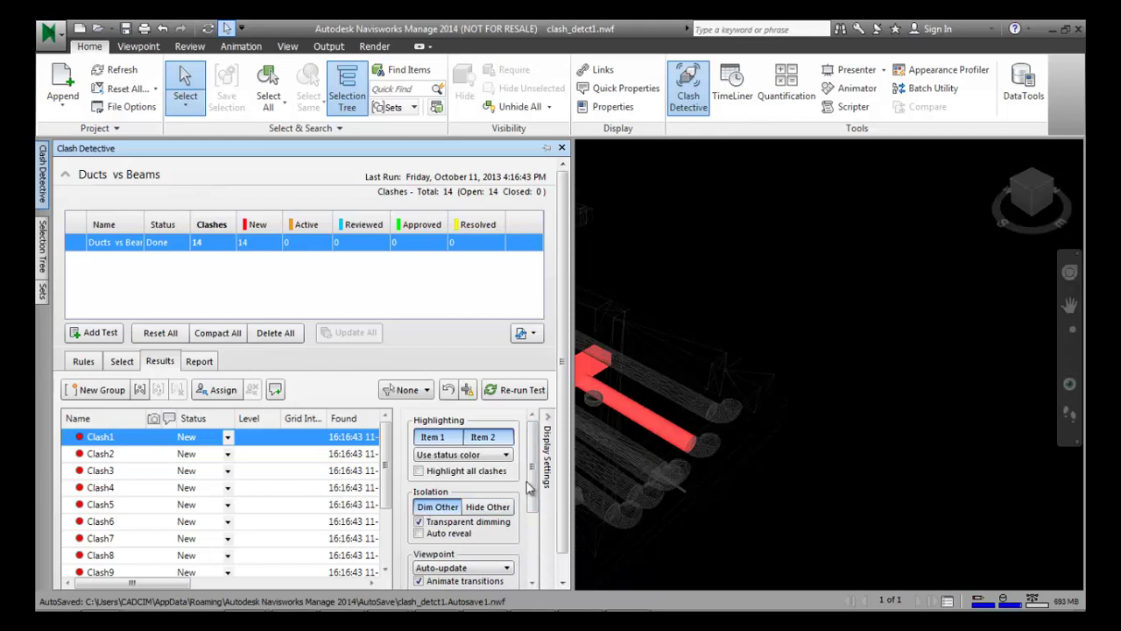
# Turn on Auto reveal in clash Display Settings, keeping the viewpoint on Auto-update.
pyautogui.moveTo(534, 487); pyautogui.dragTo(532, 521)
pyautogui.scroll(2, 531, 521)
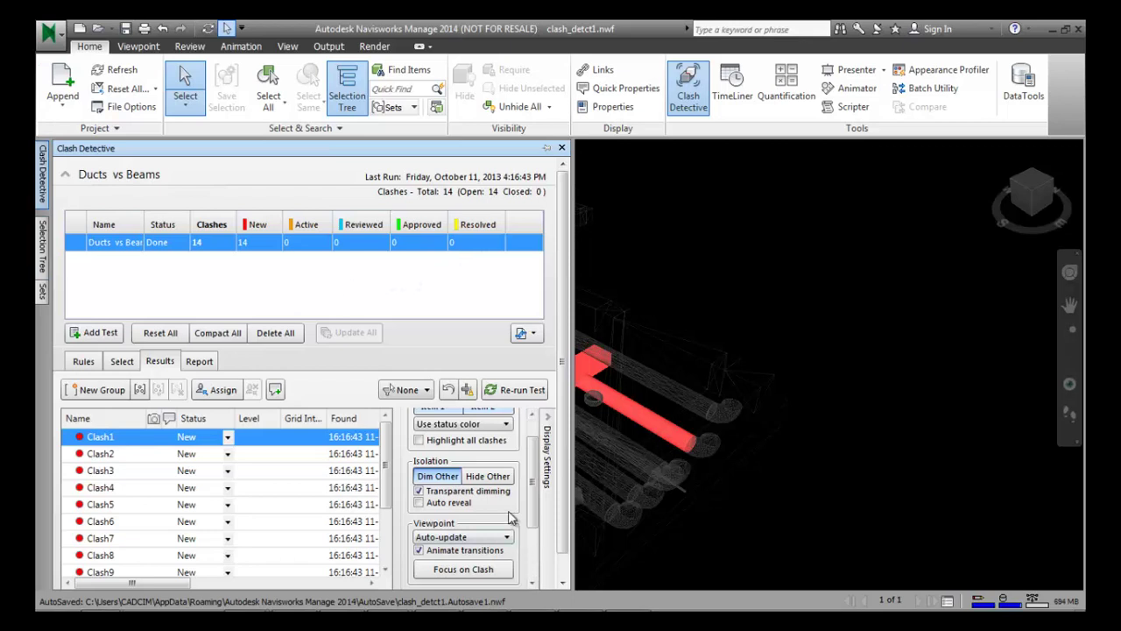
pyautogui.click(419, 503)
pyautogui.click(481, 538)
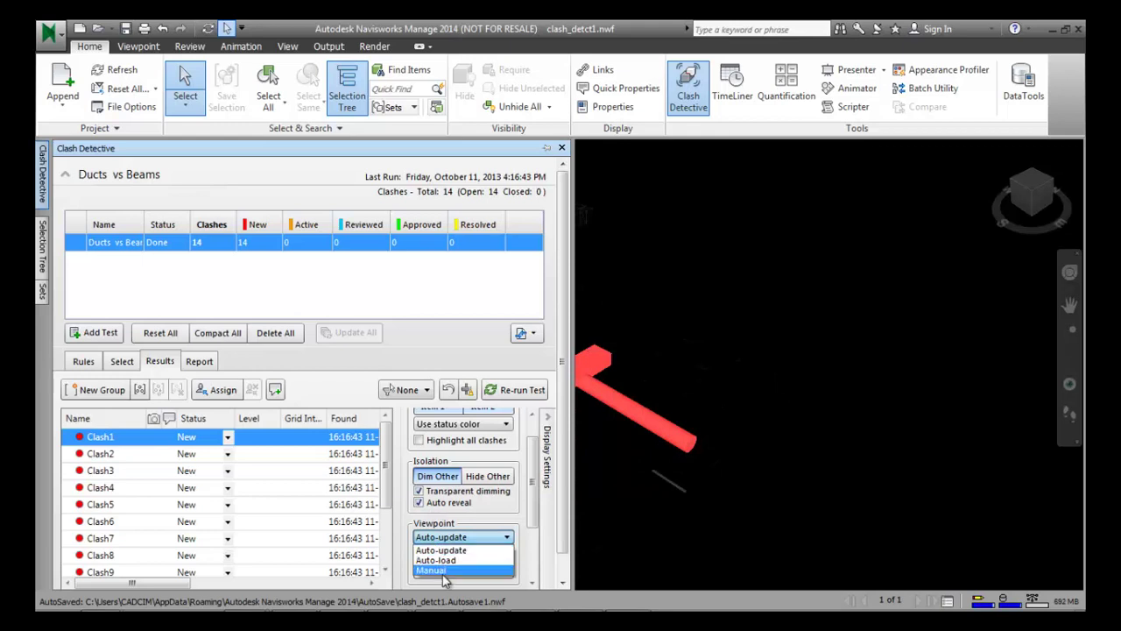
pyautogui.click(443, 551)
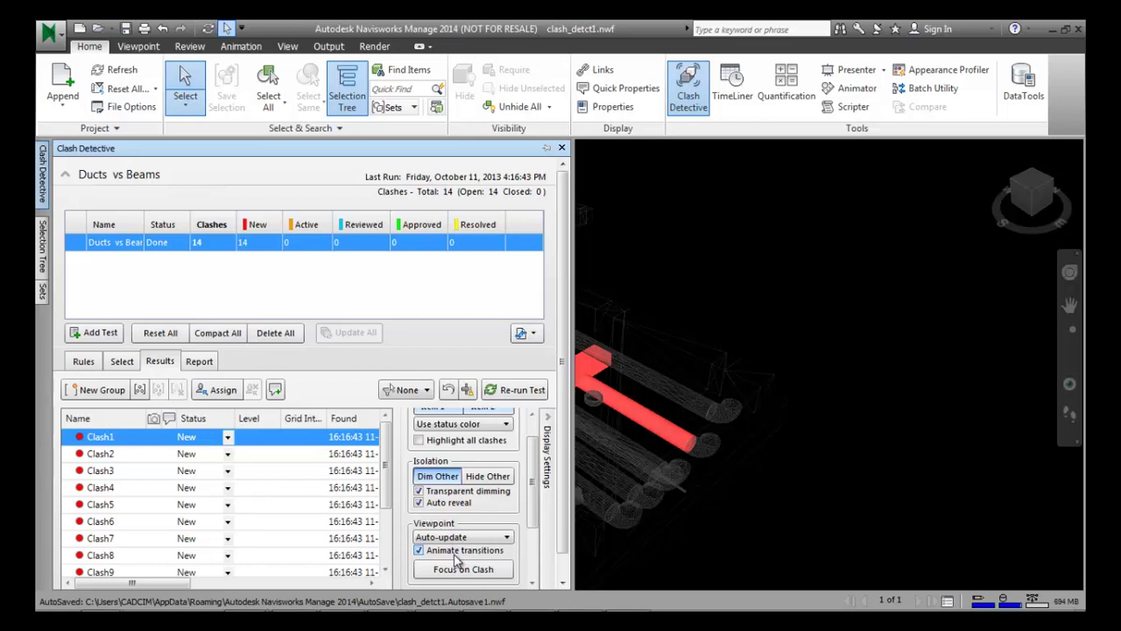
# Show Clash1, narrow the clash list and pin the Clash Detective panel open.
pyautogui.click(121, 440)
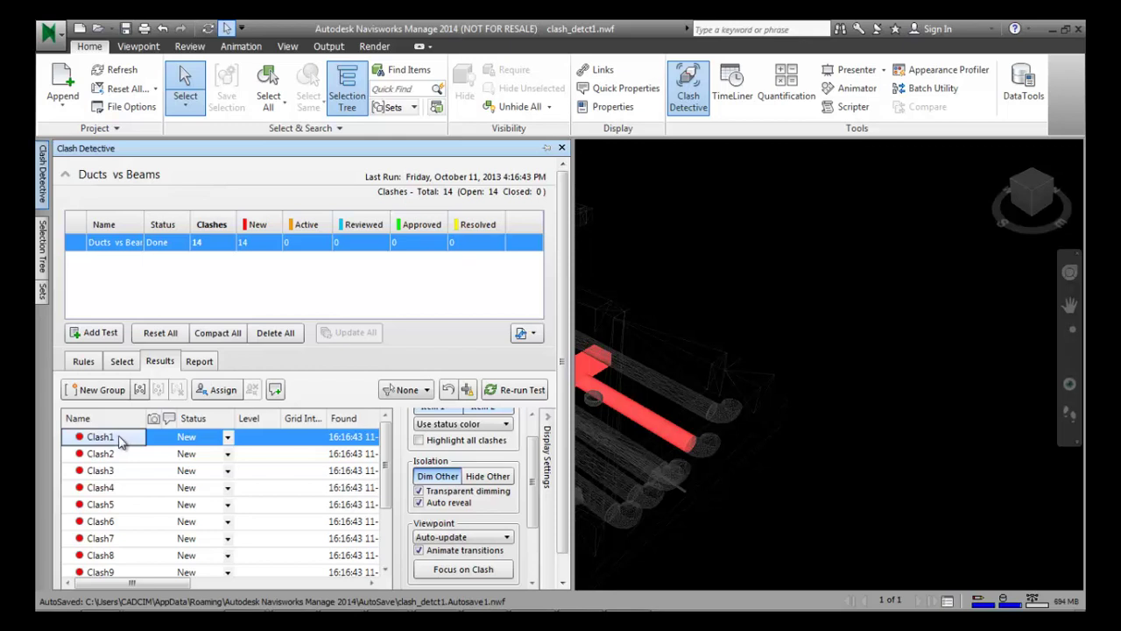
pyautogui.click(119, 442)
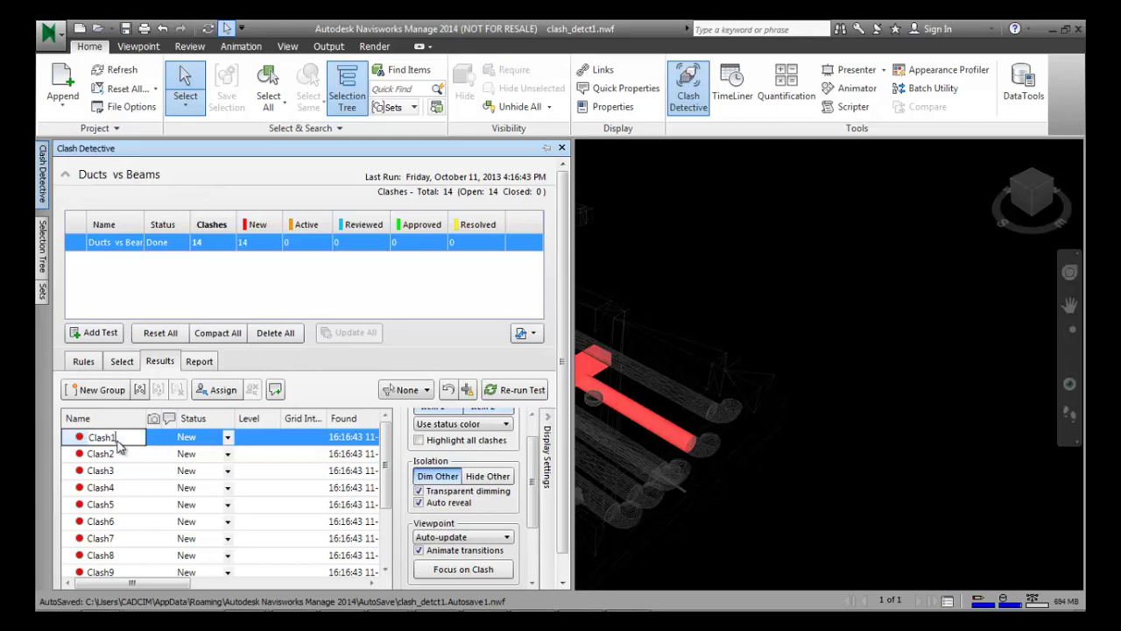
pyautogui.click(104, 444)
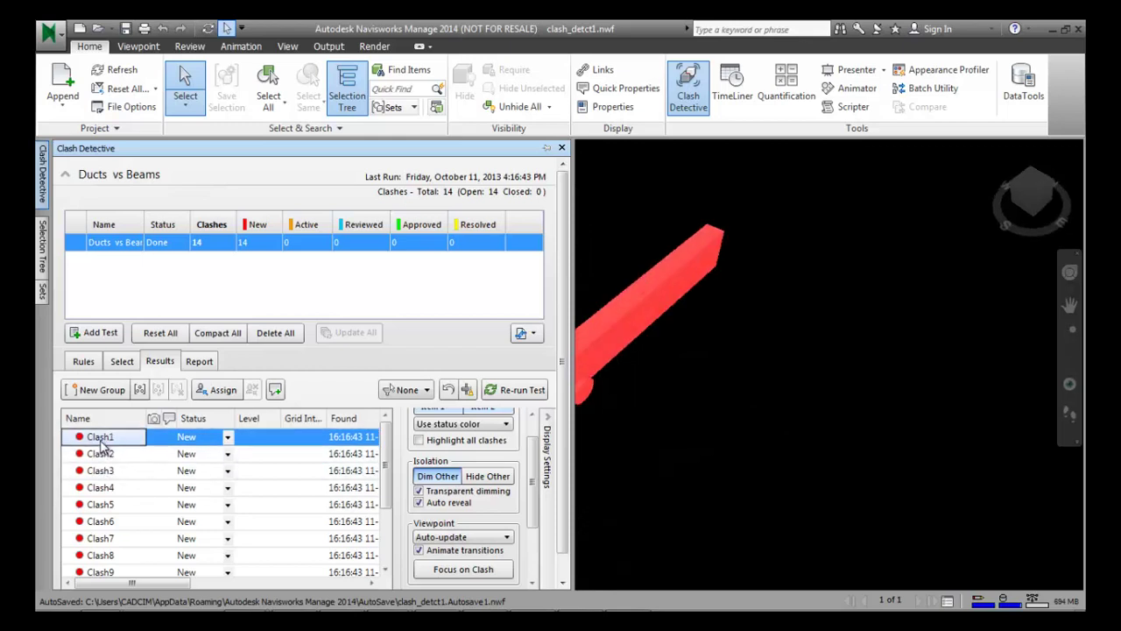
pyautogui.moveTo(573, 410); pyautogui.dragTo(359, 401)
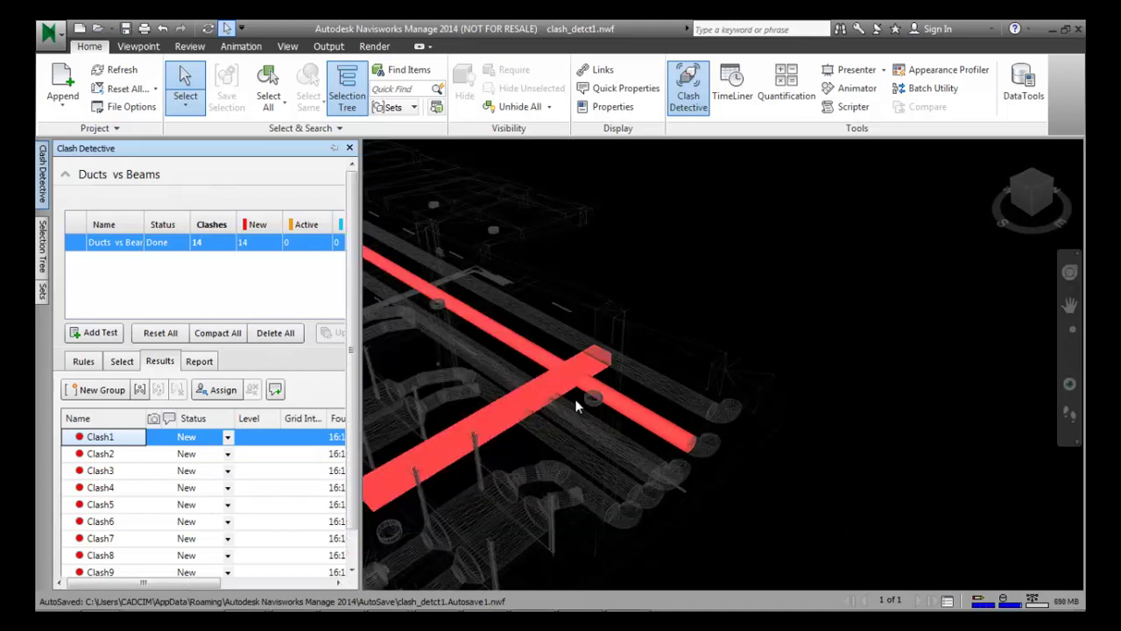
pyautogui.scroll(2, 540, 401)
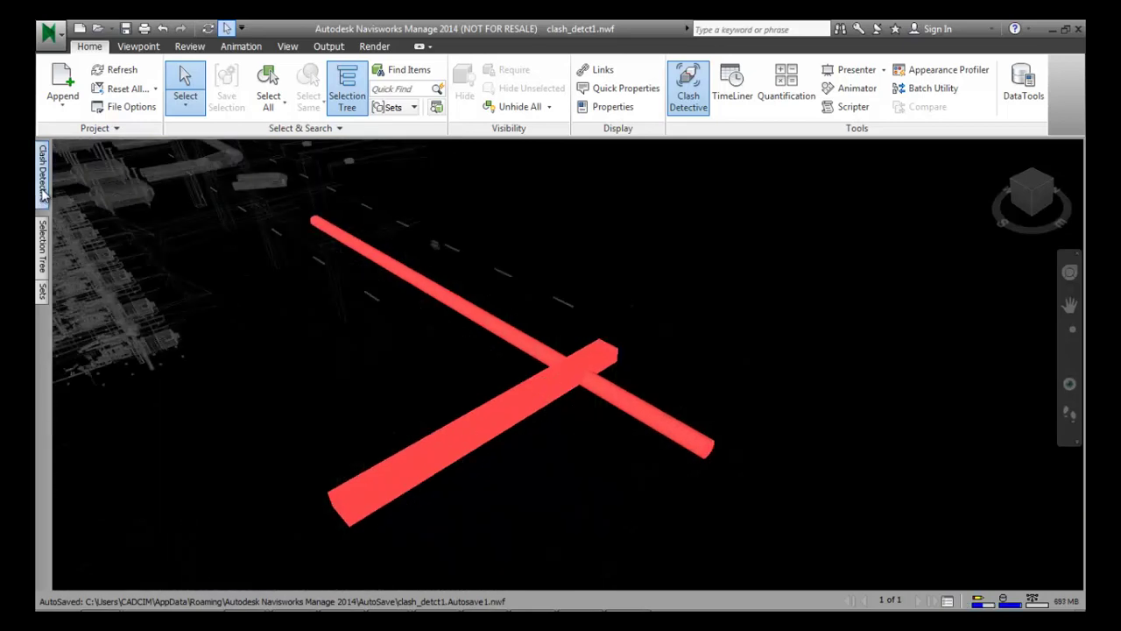
pyautogui.moveTo(42, 196)
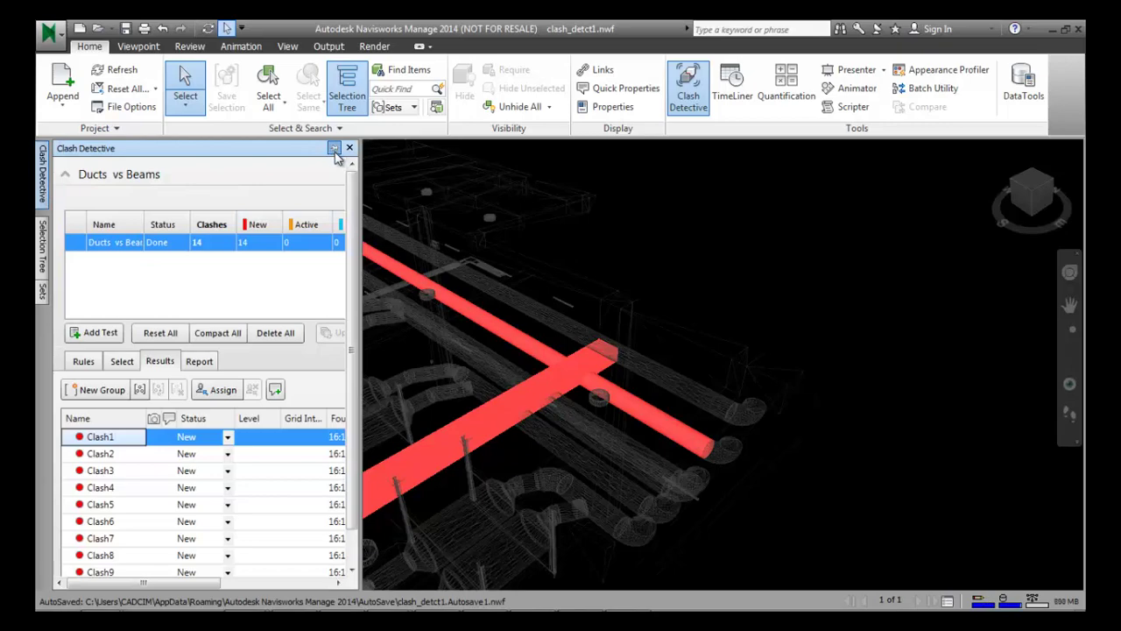
pyautogui.click(334, 148)
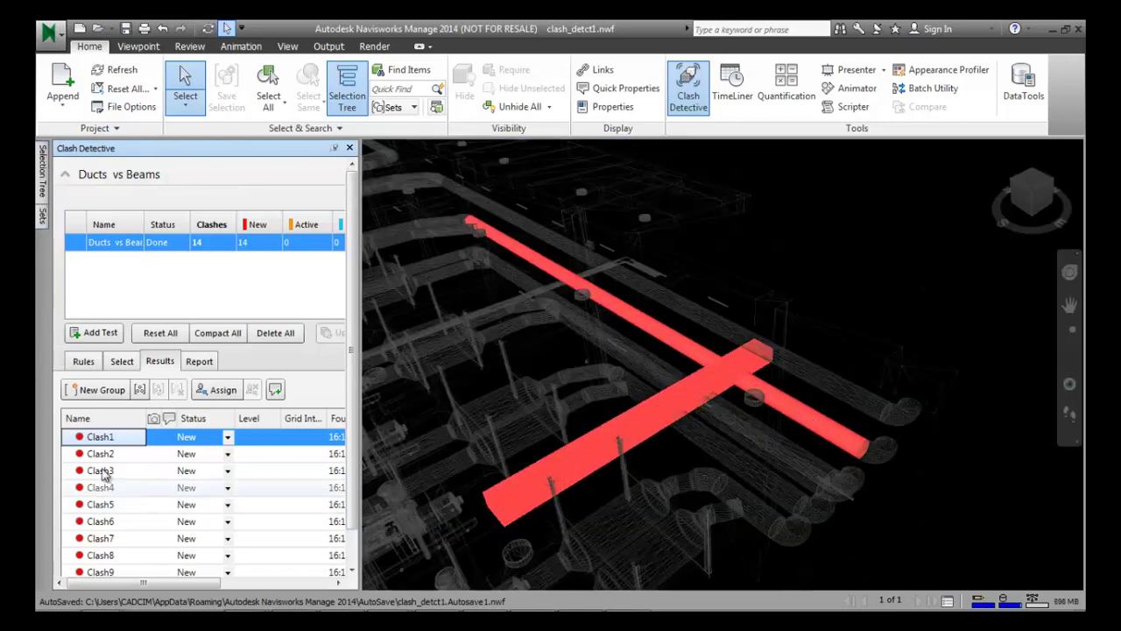
# Review Clash2, Clash3, Clash4, Clash6 and Clash7, then return to Clash6.
pyautogui.click(102, 455)
pyautogui.click(103, 471)
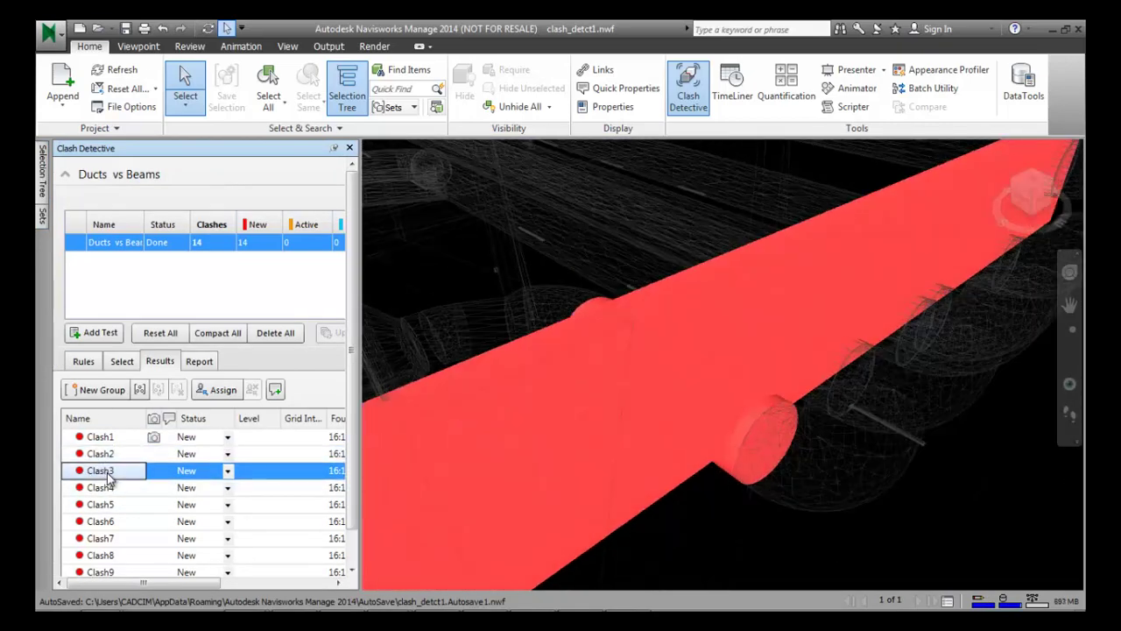
pyautogui.click(103, 488)
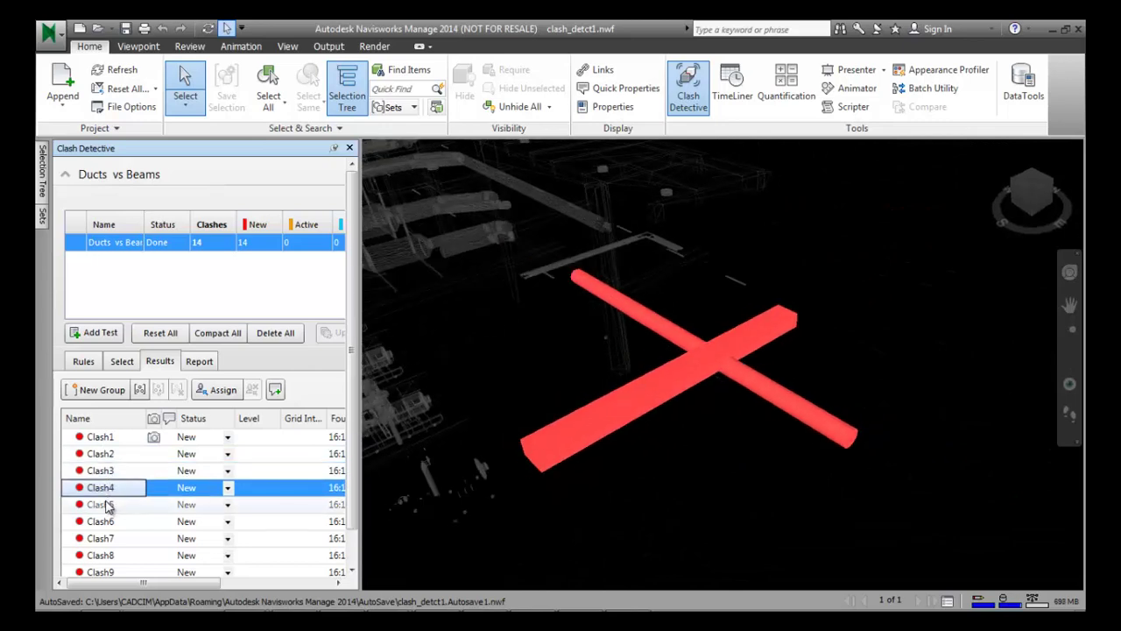
pyautogui.click(112, 522)
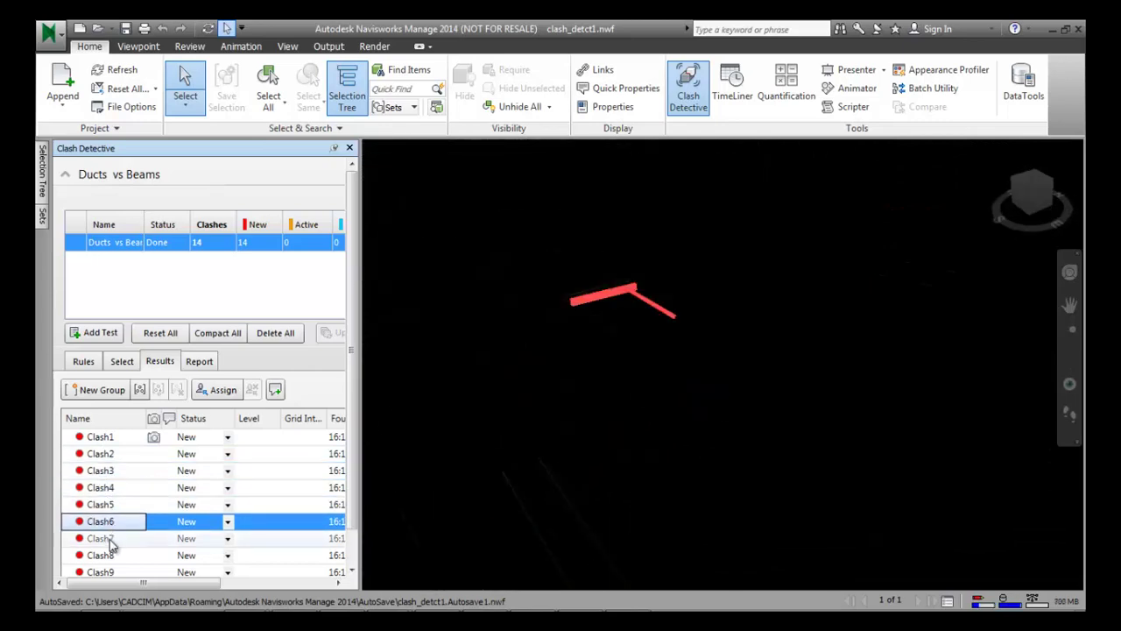
pyautogui.click(113, 538)
pyautogui.click(112, 522)
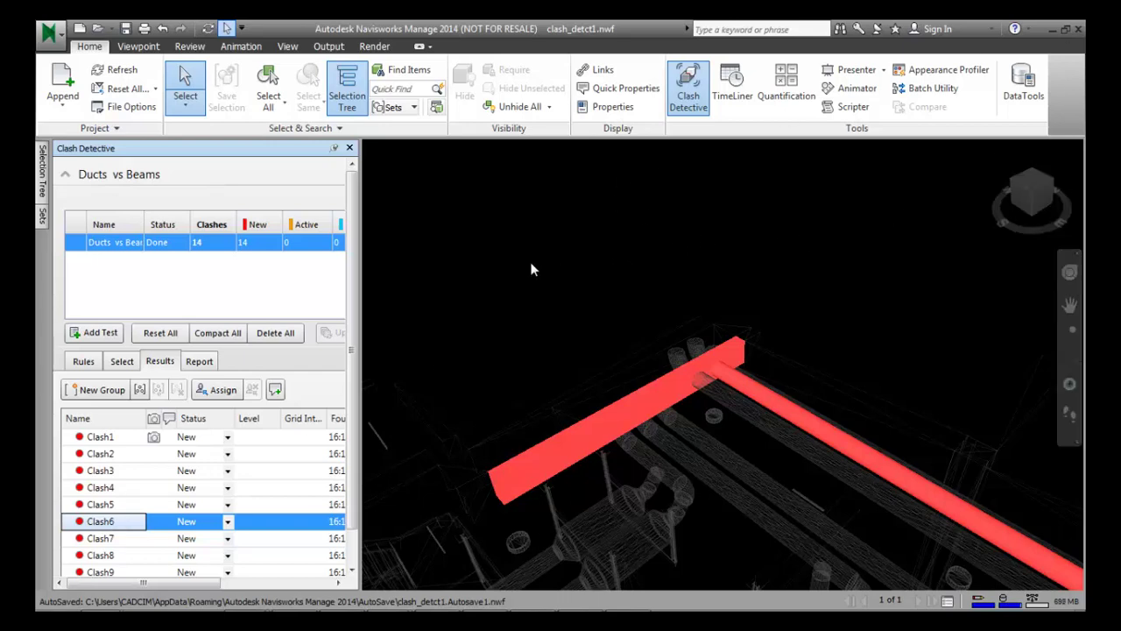
# Draw a red revision cloud redline around Clash6's duct–beam junction.
pyautogui.click(190, 46)
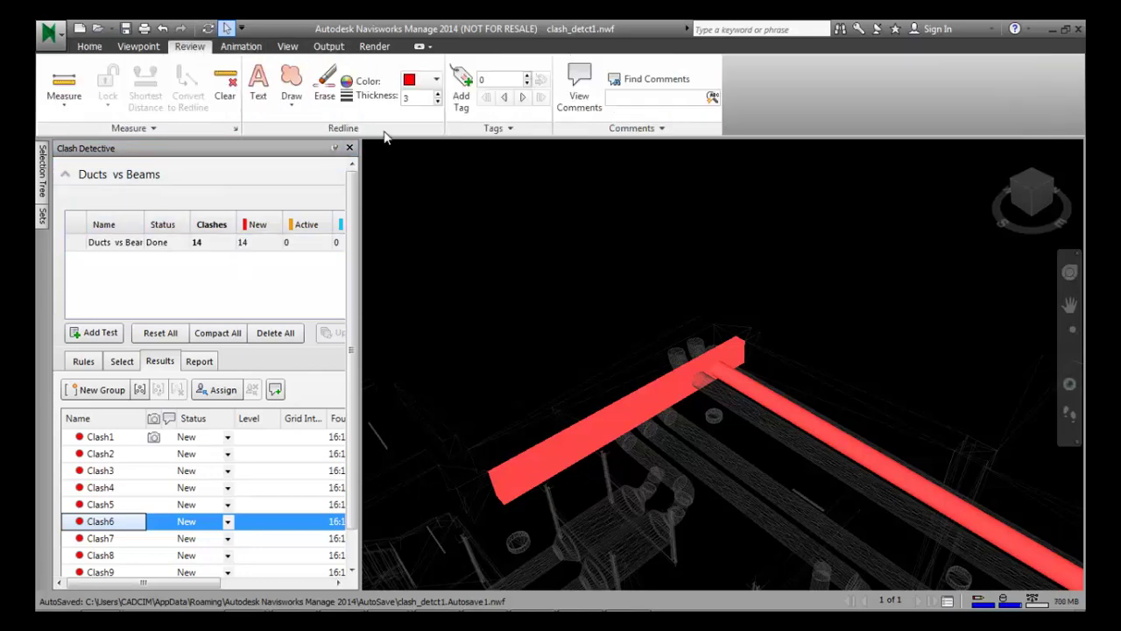
pyautogui.click(286, 105)
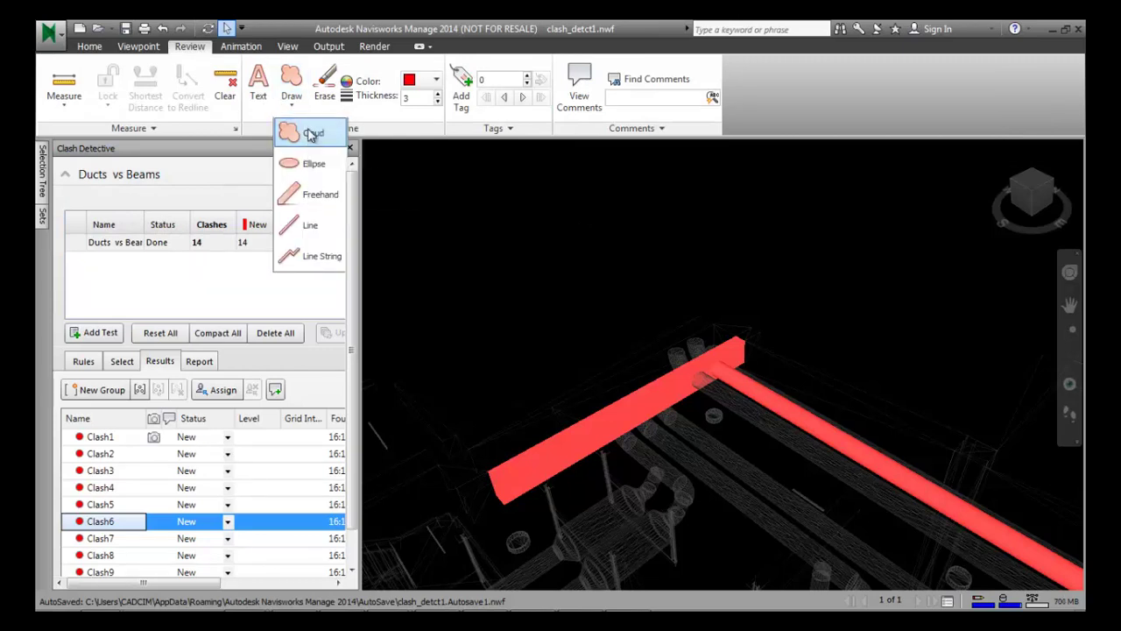
pyautogui.click(312, 134)
pyautogui.moveTo(671, 316)
pyautogui.mouseDown()
pyautogui.moveTo(676, 305)
pyautogui.moveTo(737, 306)
pyautogui.moveTo(756, 355)
pyautogui.mouseUp()
pyautogui.moveTo(756, 398)
pyautogui.mouseDown()
pyautogui.moveTo(705, 407)
pyautogui.moveTo(679, 385)
pyautogui.moveTo(664, 344)
pyautogui.mouseUp()
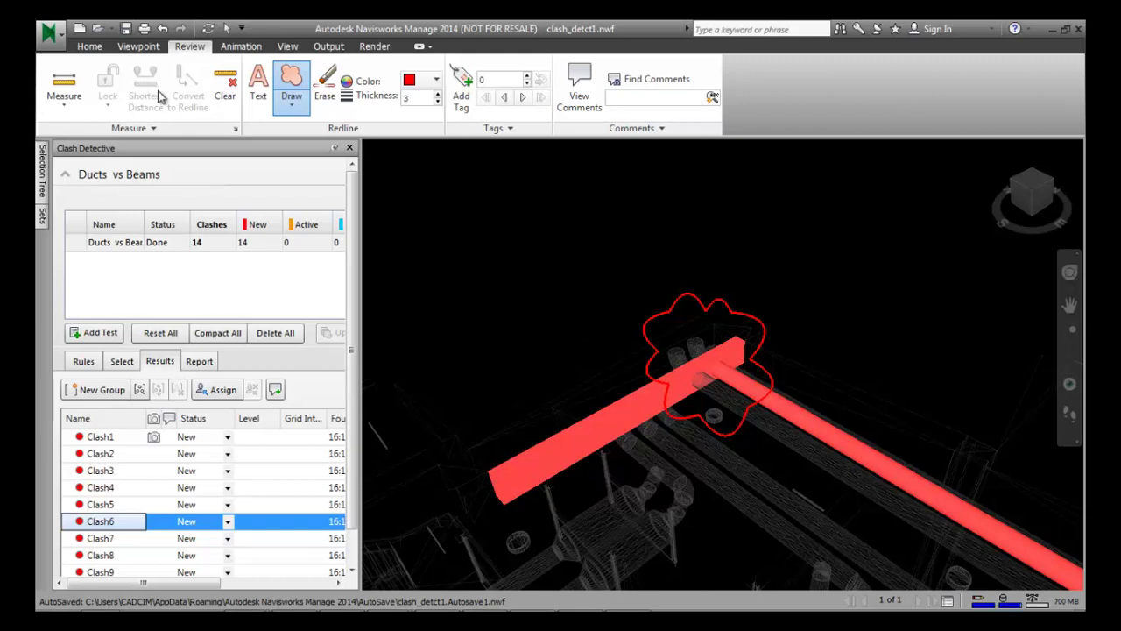
pyautogui.click(258, 95)
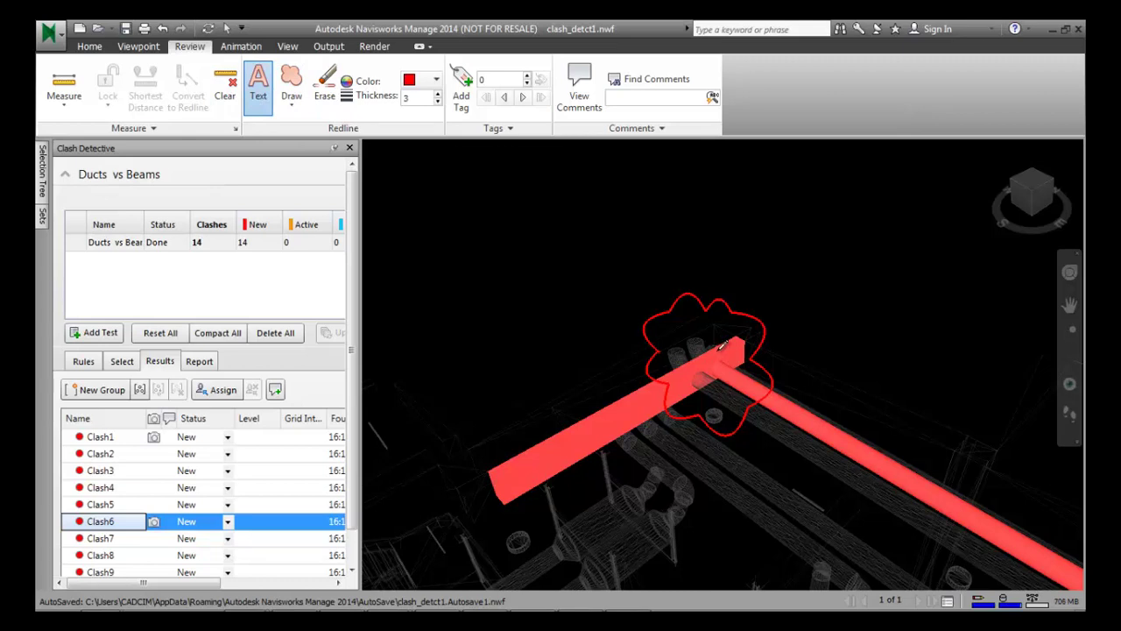
# Place the red redline note 'Clashes detected for beams and pipes' beside Clash6's cloud.
pyautogui.click(722, 346)
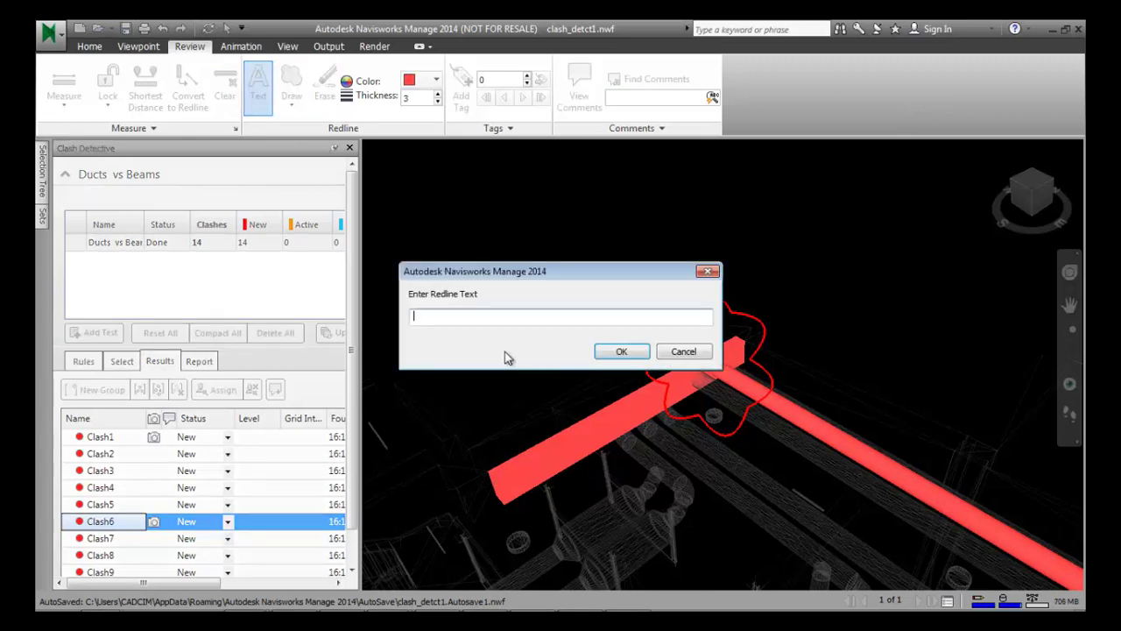
pyautogui.write('Clashes detected for br')
pyautogui.write('ams and pip')
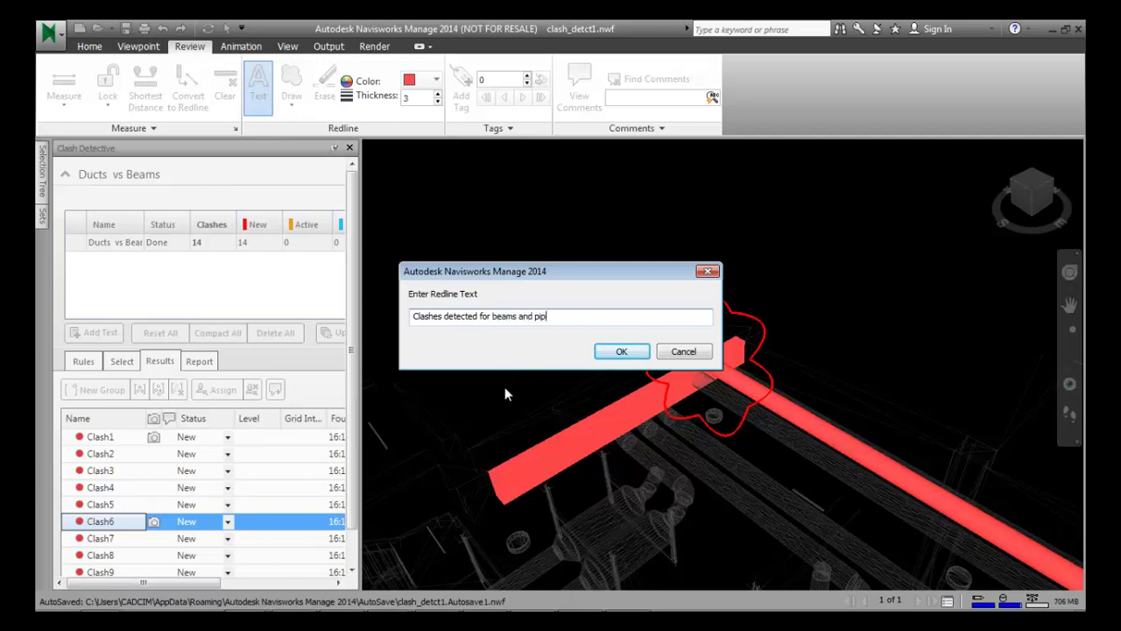
pyautogui.write('es')
pyautogui.click(598, 353)
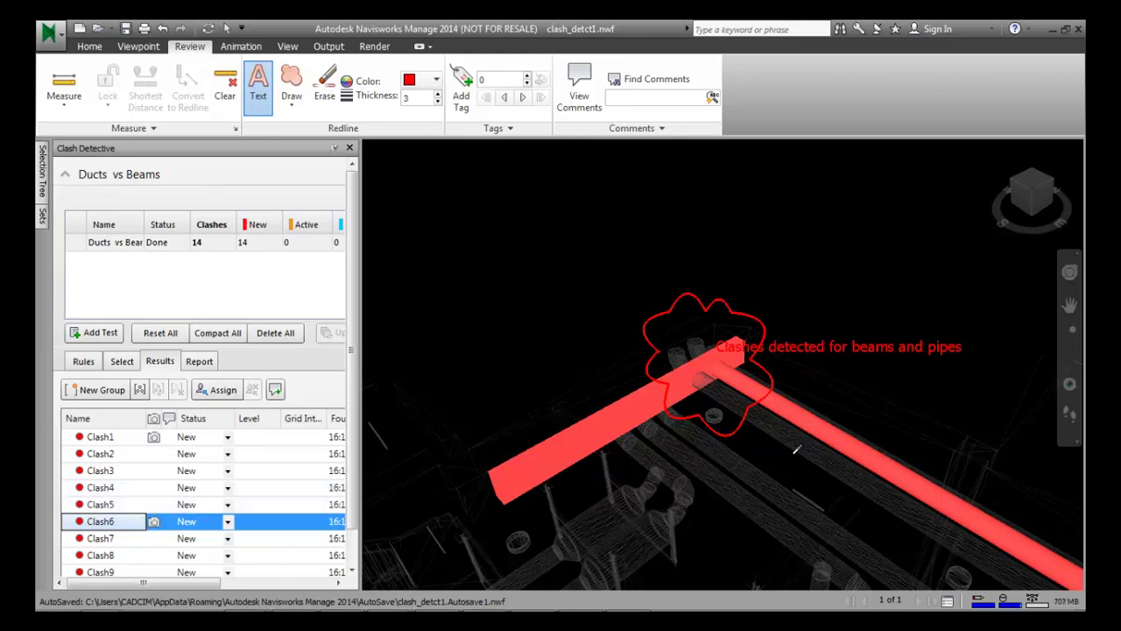
# Show the Report settings in a widened Clash Detective panel and select the Date Approved content item.
pyautogui.click(199, 361)
pyautogui.moveTo(362, 325); pyautogui.dragTo(519, 316)
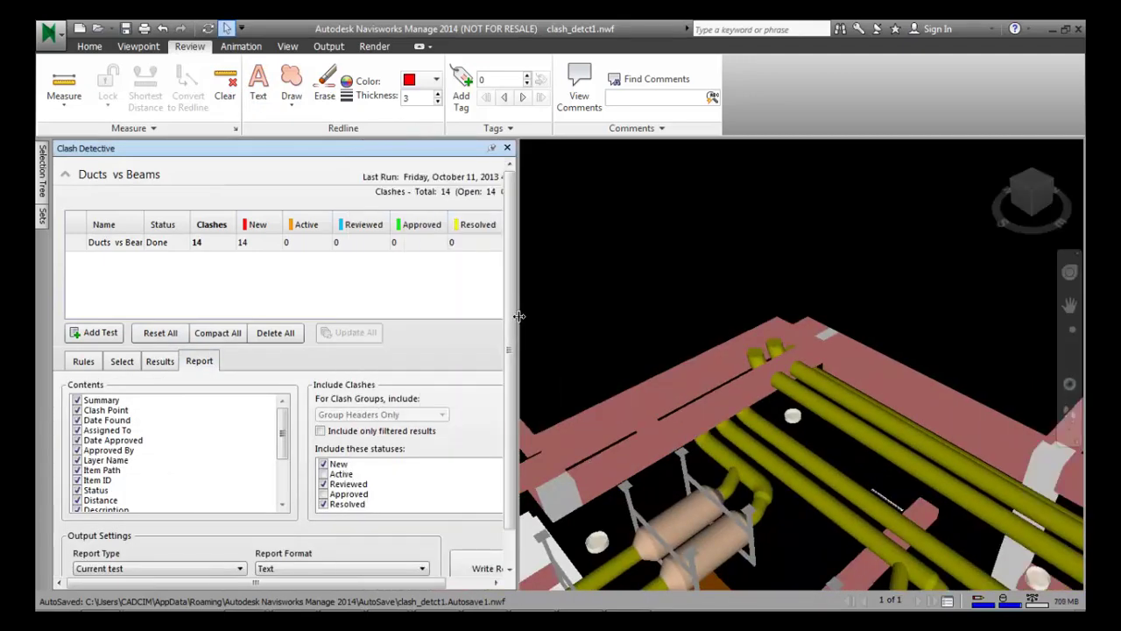
pyautogui.moveTo(518, 350); pyautogui.dragTo(649, 355)
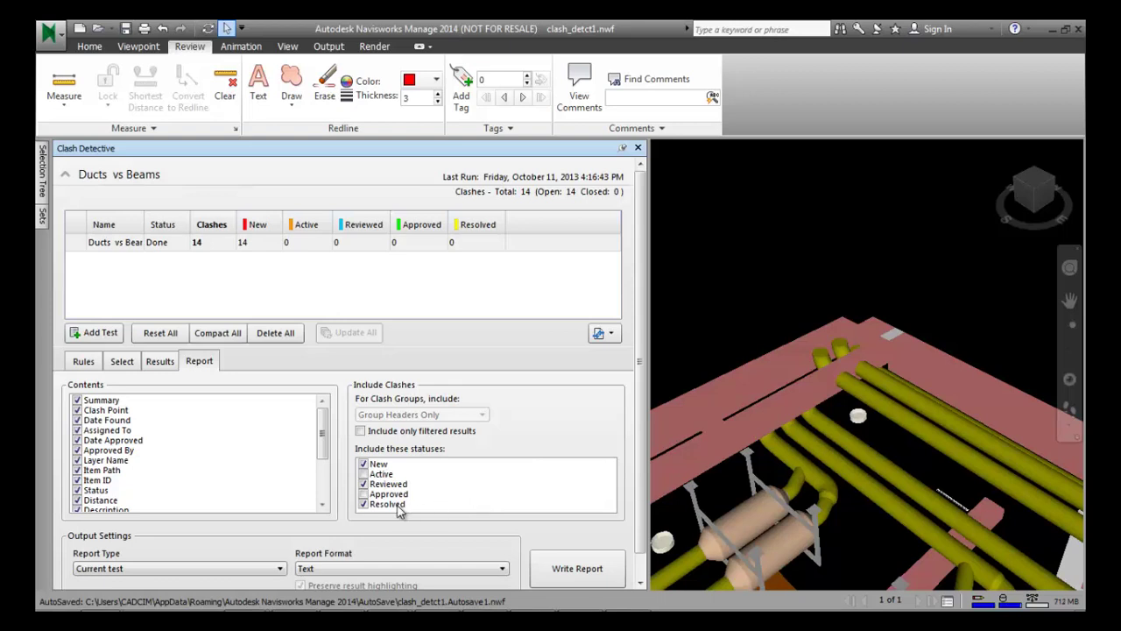
pyautogui.click(257, 440)
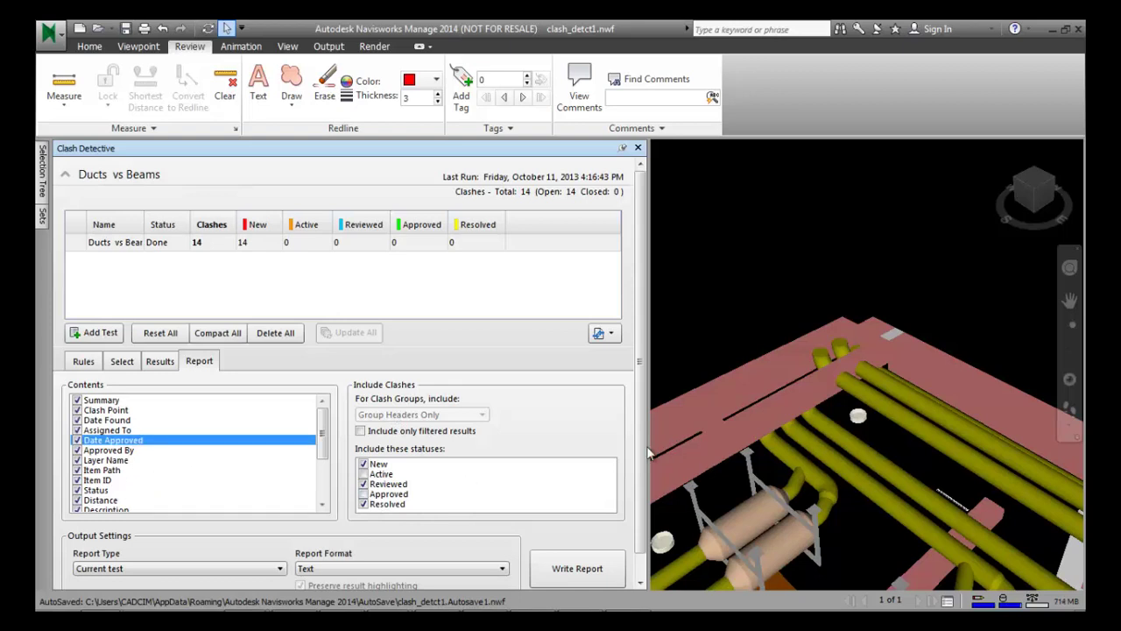
pyautogui.scroll(-1, 644, 523)
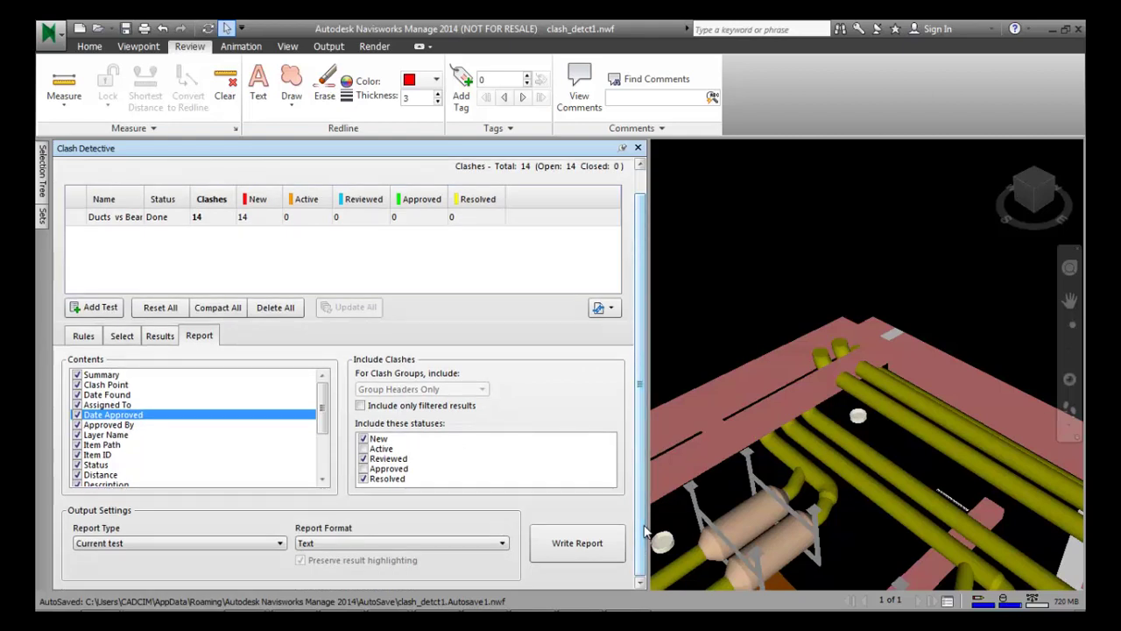
# Set Report Type to Current test and Report Format to HTML.
pyautogui.click(129, 544)
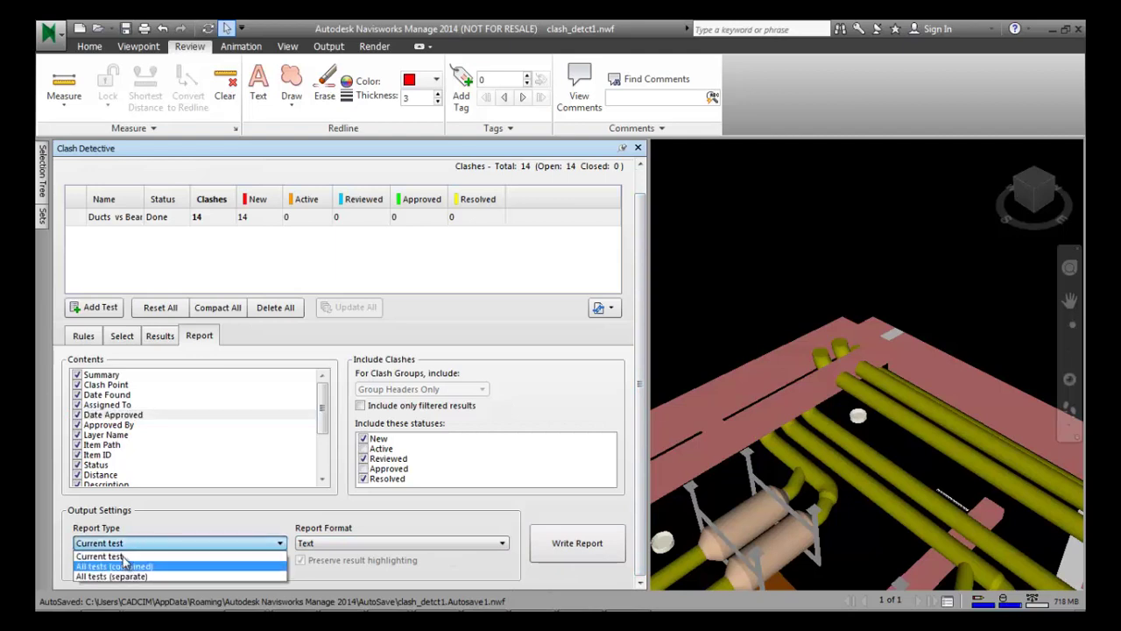
pyautogui.click(124, 558)
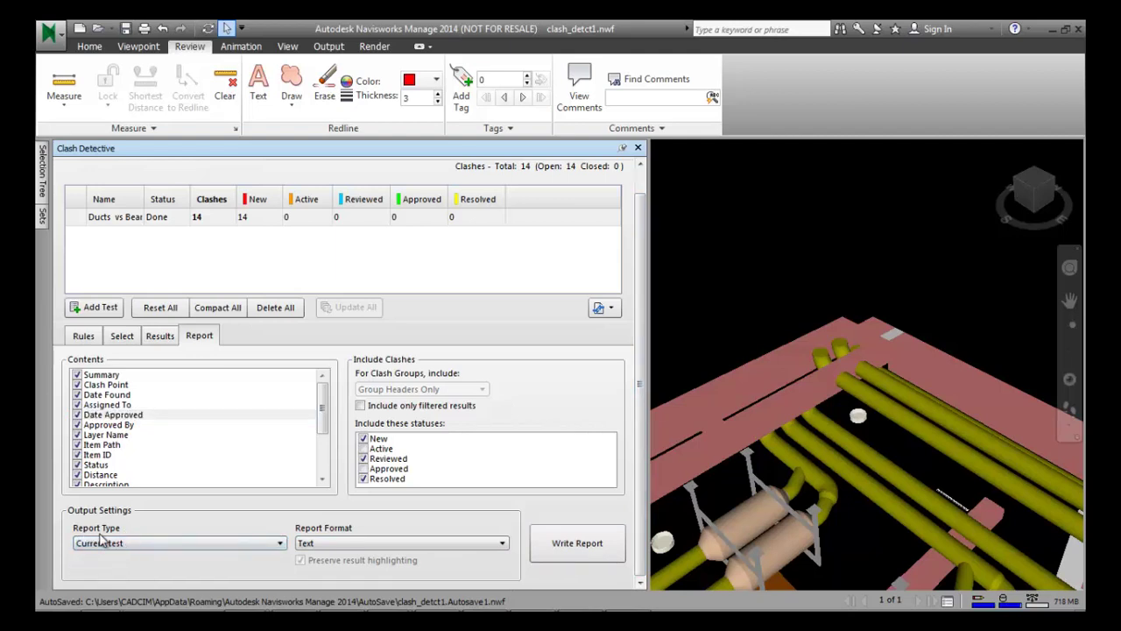
pyautogui.click(323, 544)
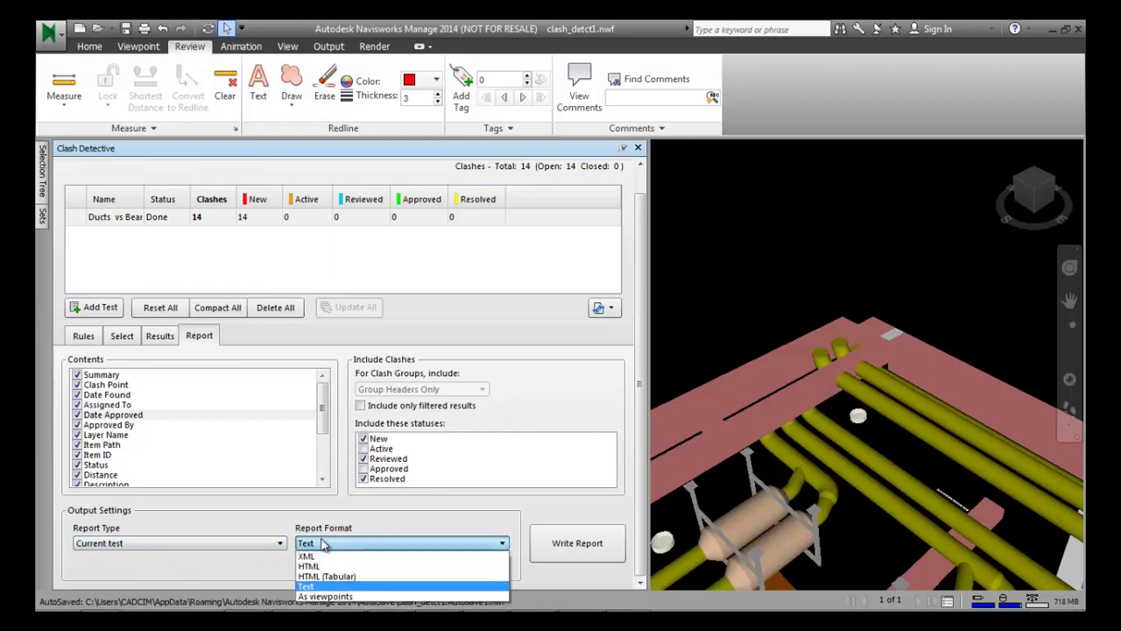
pyautogui.click(308, 566)
# Try All Tests as report type, then revert to Current test and keep HTML format.
pyautogui.scroll(1, 200, 336)
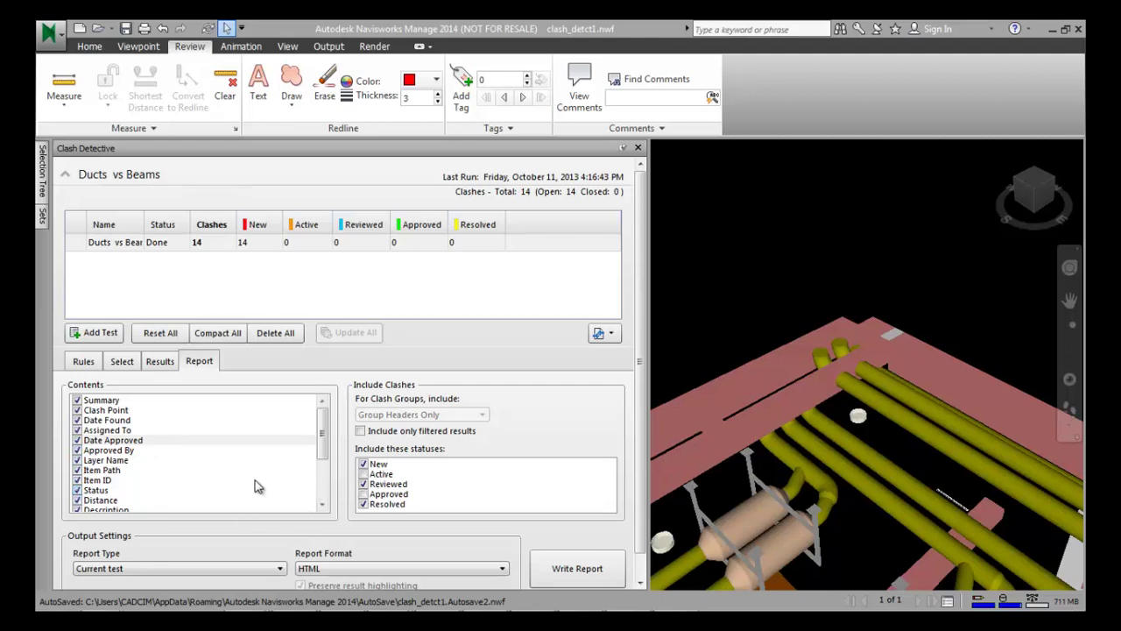
pyautogui.click(138, 574)
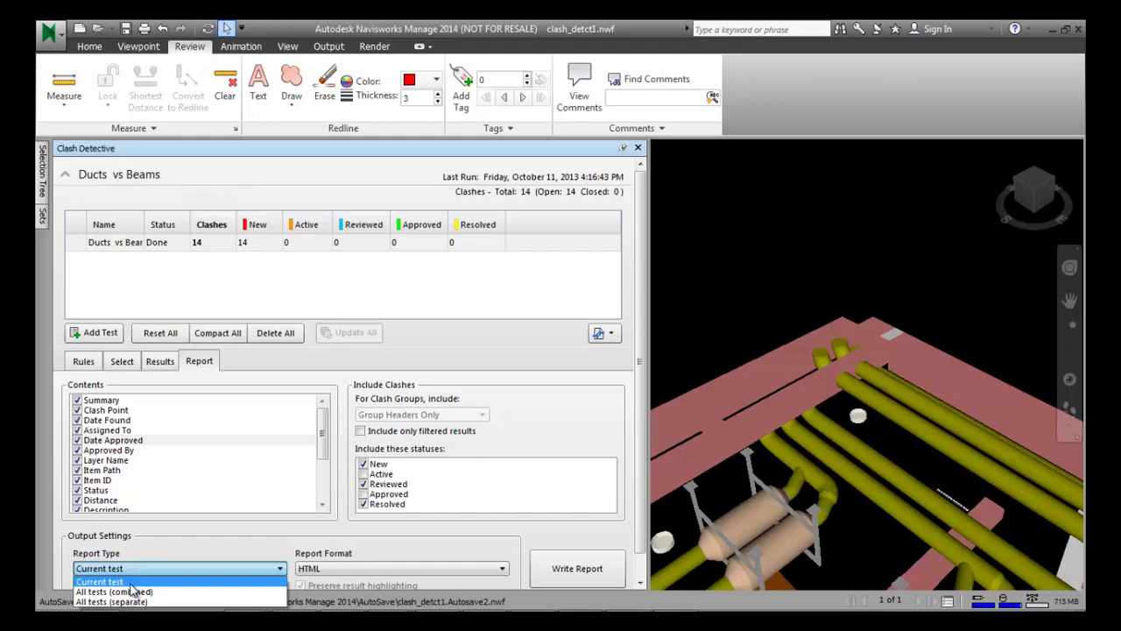
pyautogui.click(127, 593)
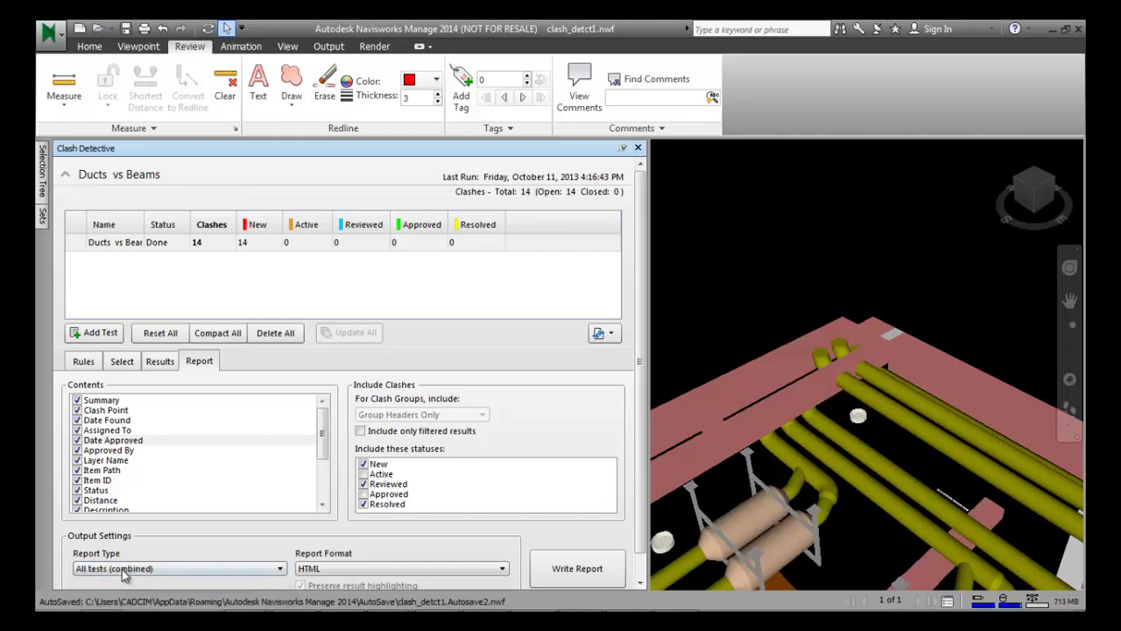
pyautogui.click(122, 569)
pyautogui.click(101, 581)
pyautogui.click(341, 571)
pyautogui.click(341, 578)
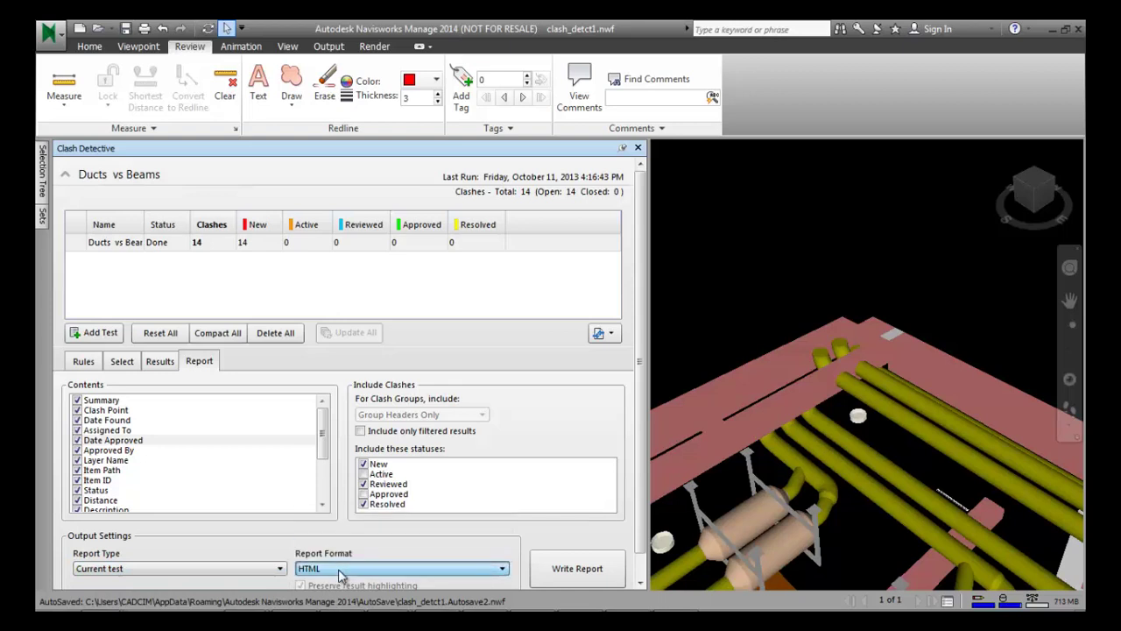
# Write the Ducts vs Beams HTML report over the existing Ducts vs Beams.html in New folder.
pyautogui.click(578, 568)
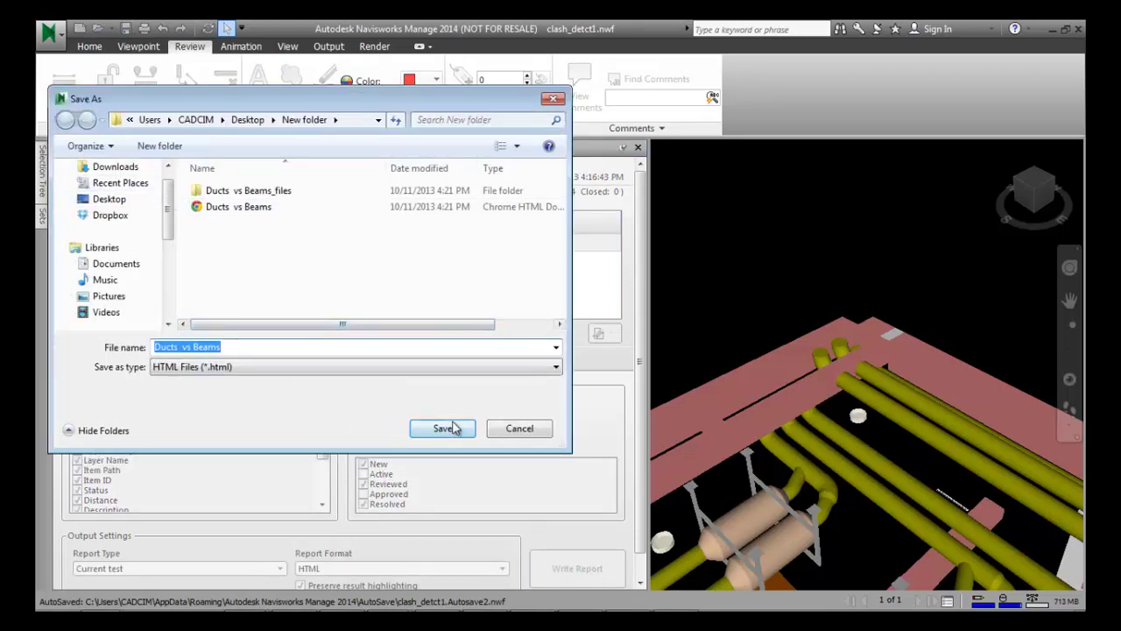
pyautogui.click(237, 207)
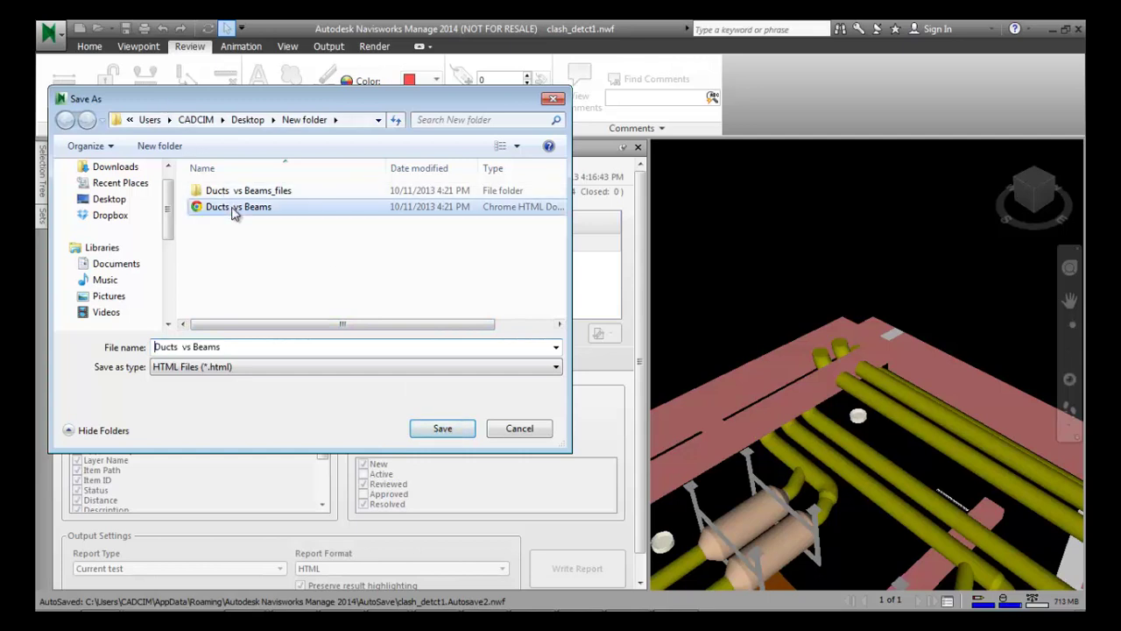
pyautogui.click(443, 430)
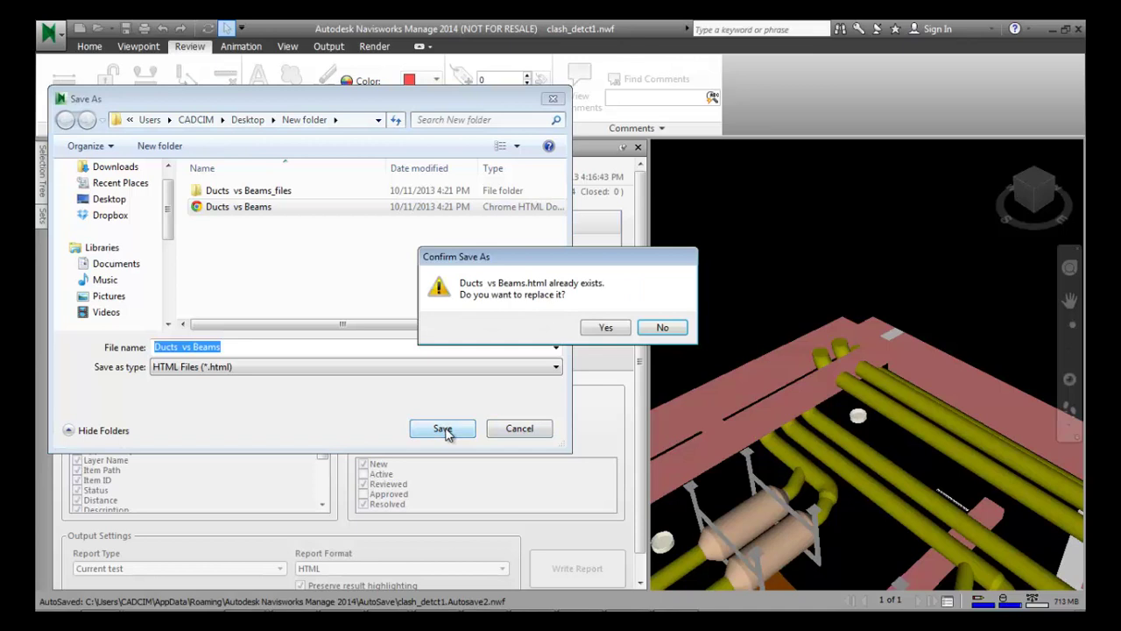
pyautogui.click(611, 334)
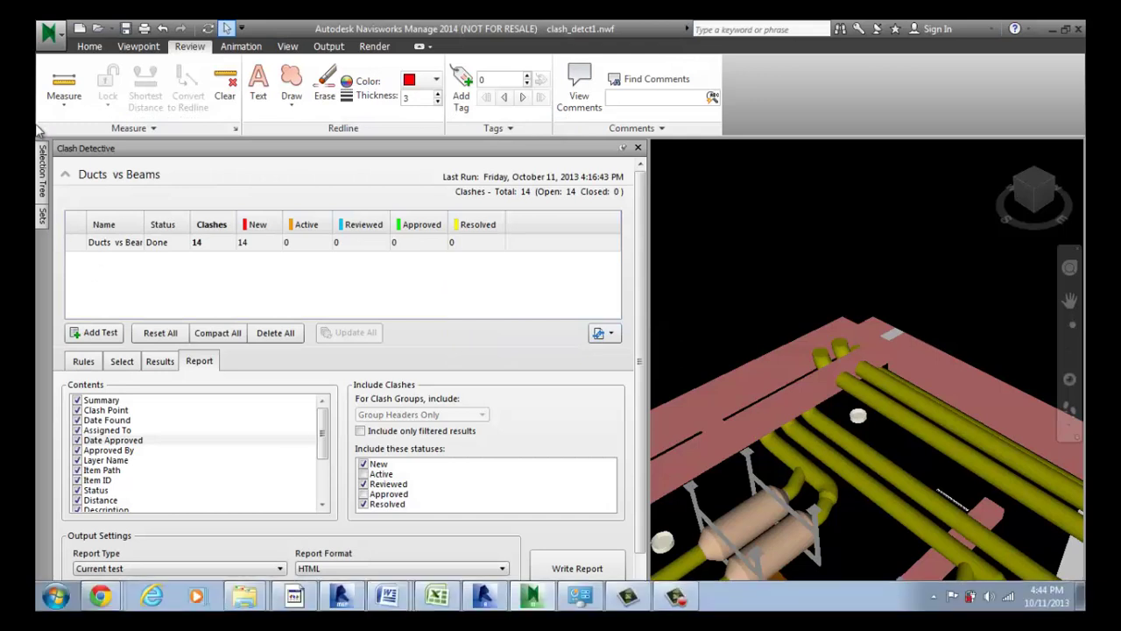
# In Explorer, go to Desktop > New folder and open Ducts vs Beams.html in Chrome.
pyautogui.moveTo(200, 599)
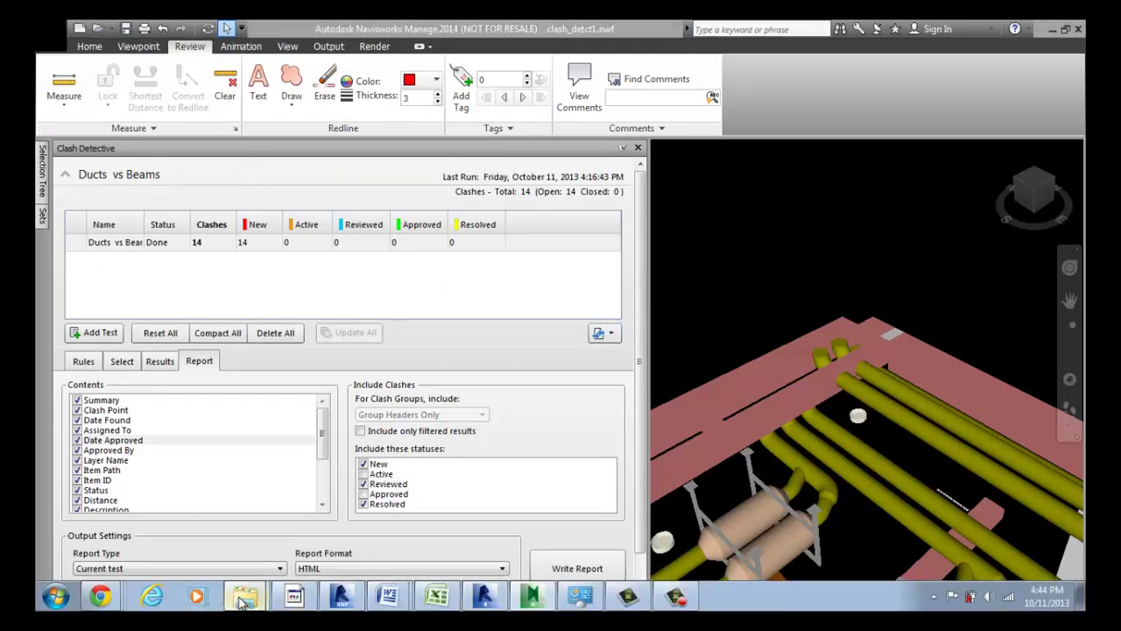
pyautogui.hotkey('alt', 'Tab')
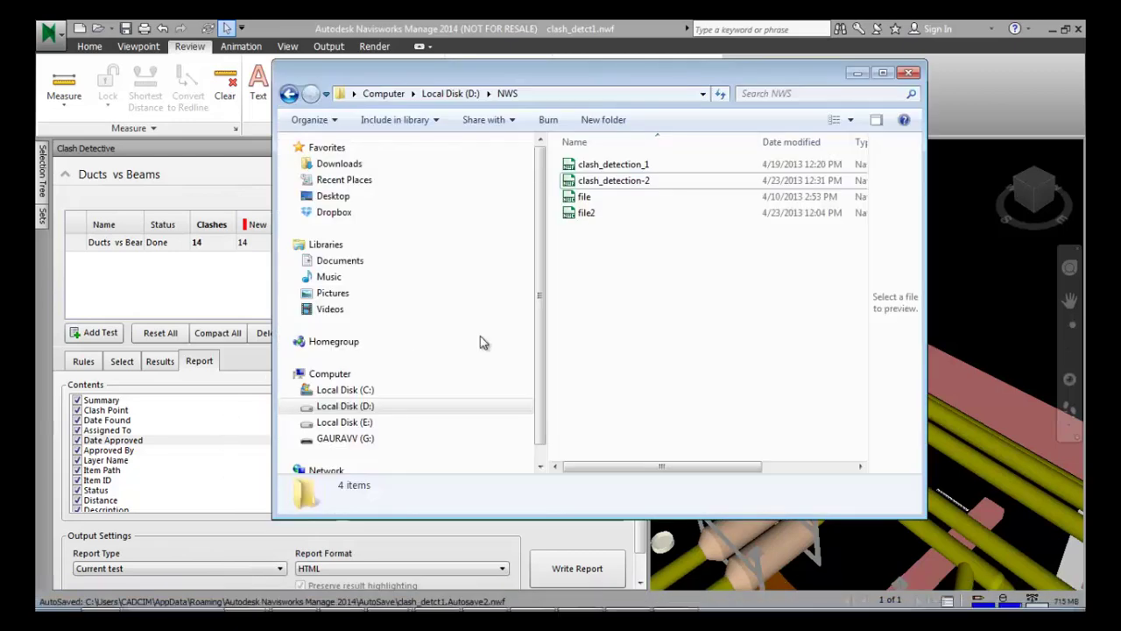
pyautogui.click(333, 195)
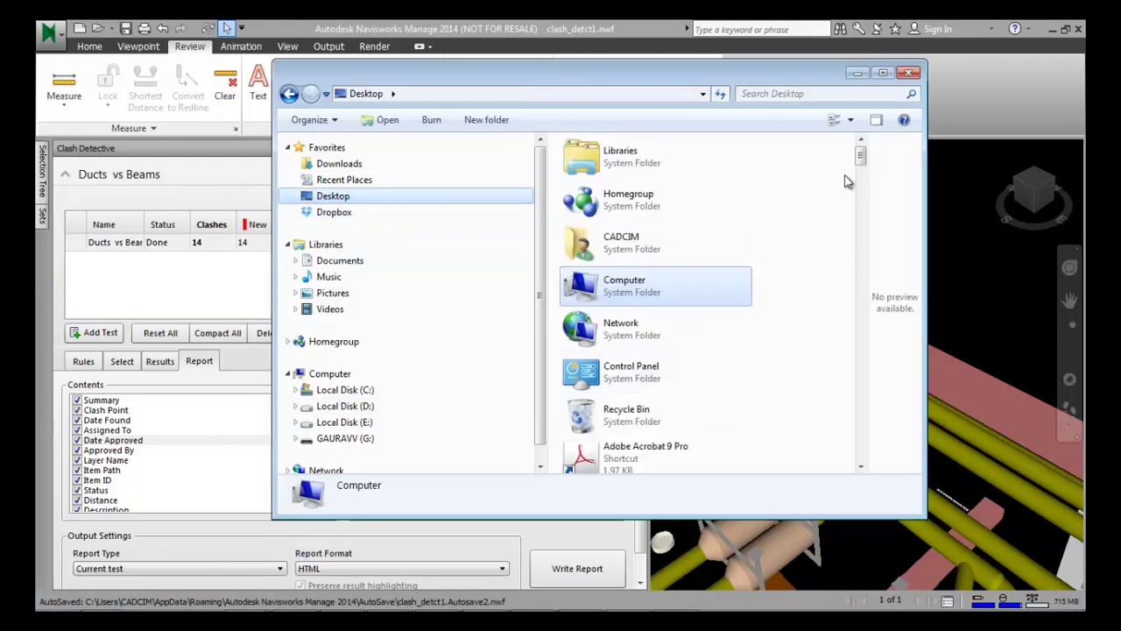
pyautogui.click(614, 419)
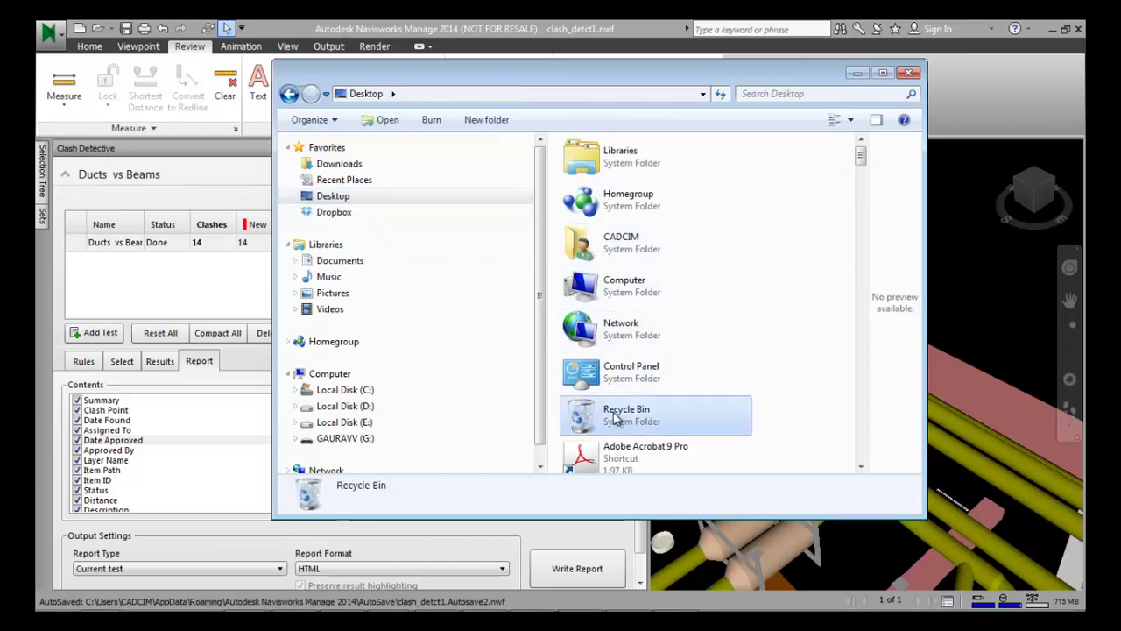
pyautogui.scroll(-5, 616, 419)
pyautogui.click(633, 153)
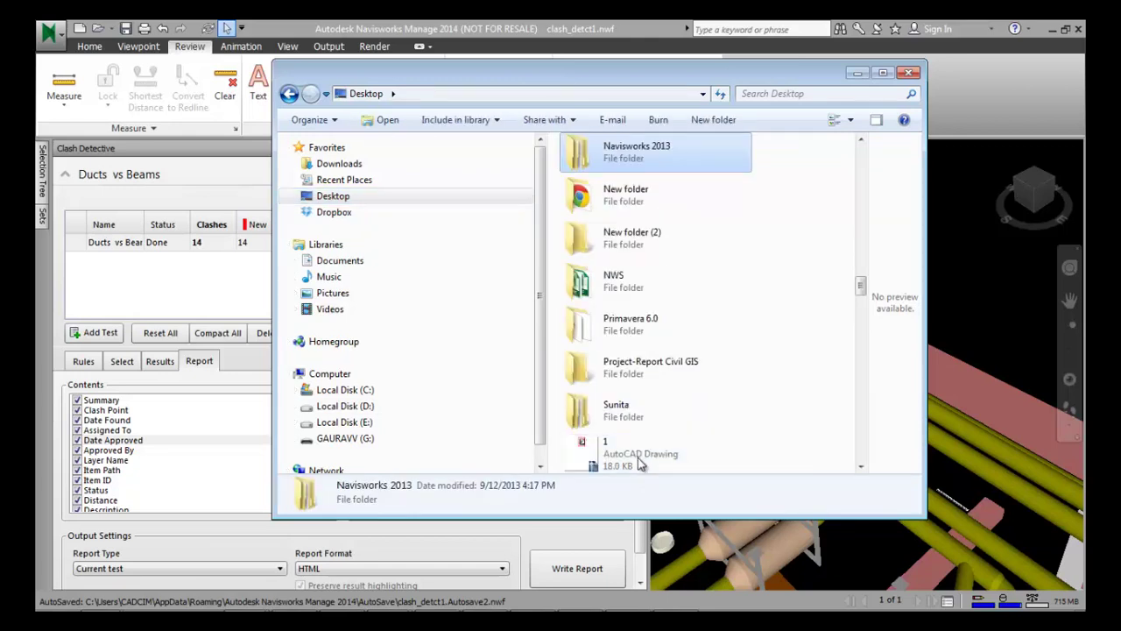
pyautogui.doubleClick(628, 204)
pyautogui.doubleClick(605, 181)
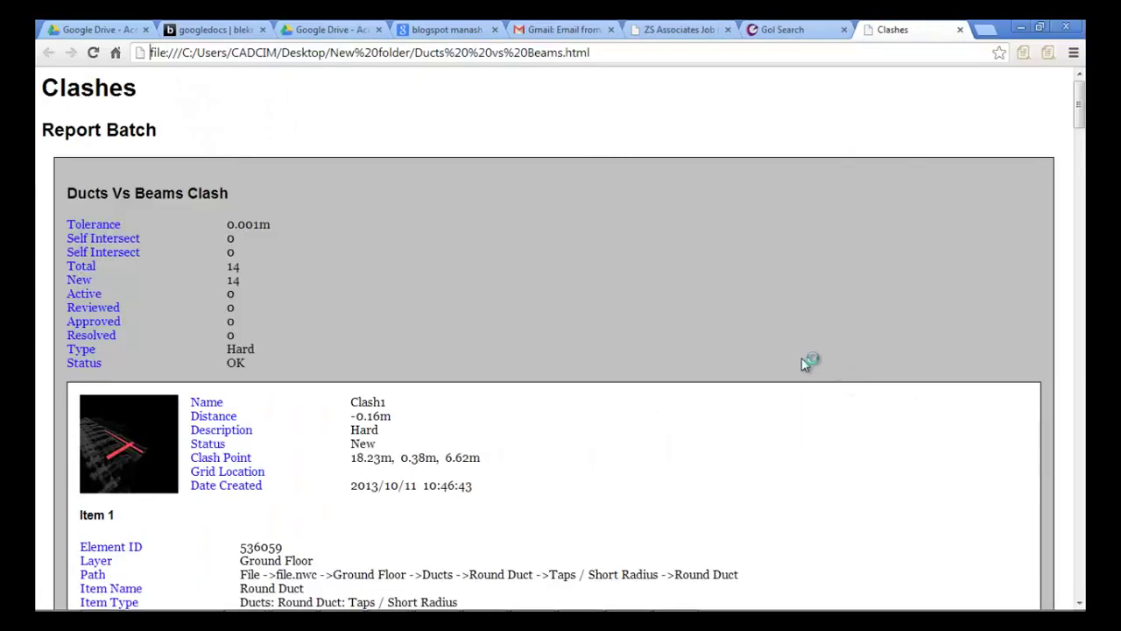
pyautogui.scroll(-6, 601, 395)
pyautogui.scroll(-17, 568, 407)
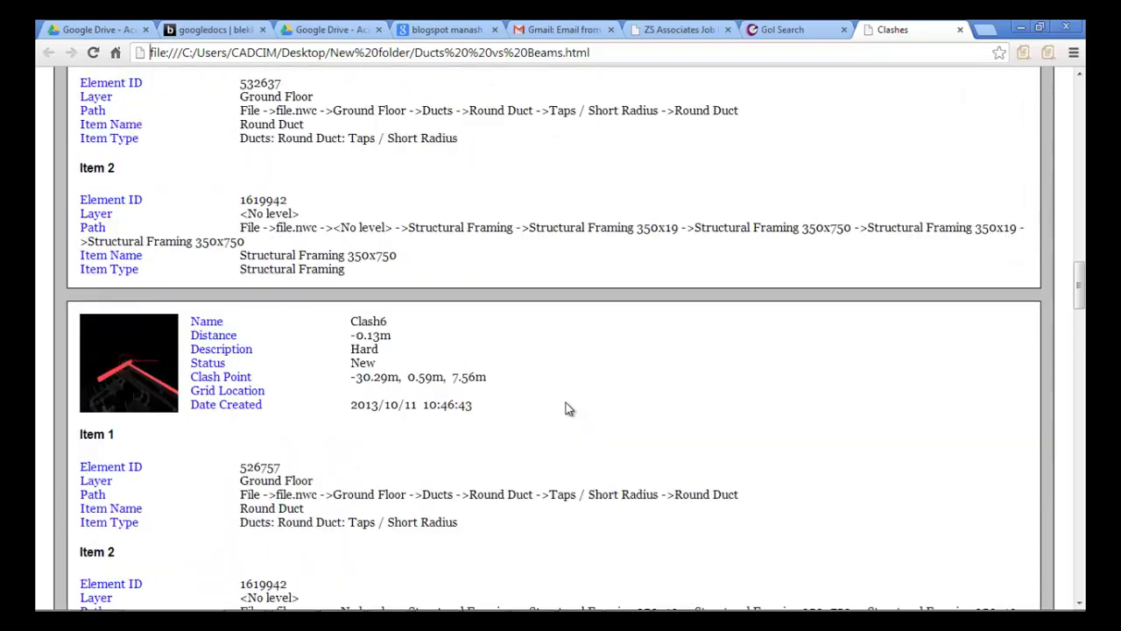
pyautogui.scroll(7, 566, 406)
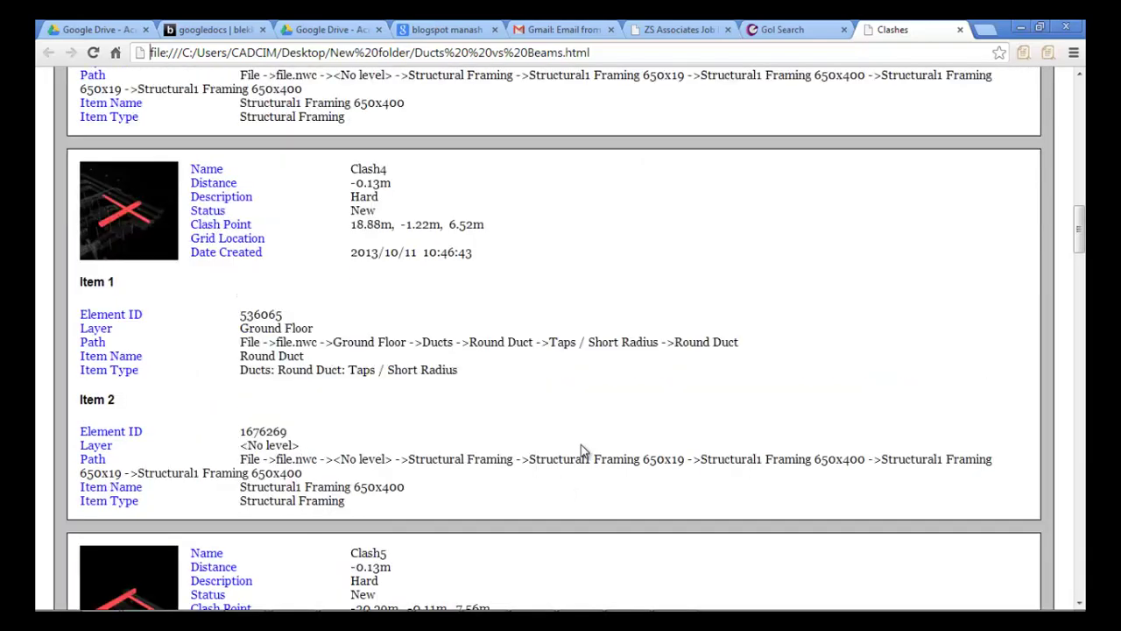